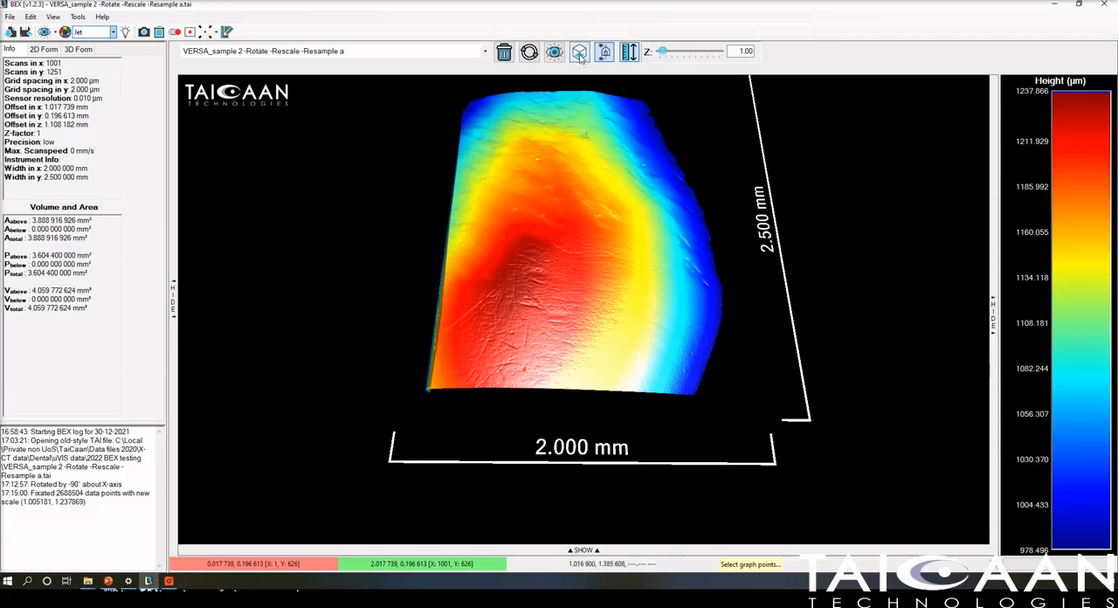
Compare the surface's orthographic and 3D views, return to the flat top-down view, and show the profile graph.
click(579, 53)
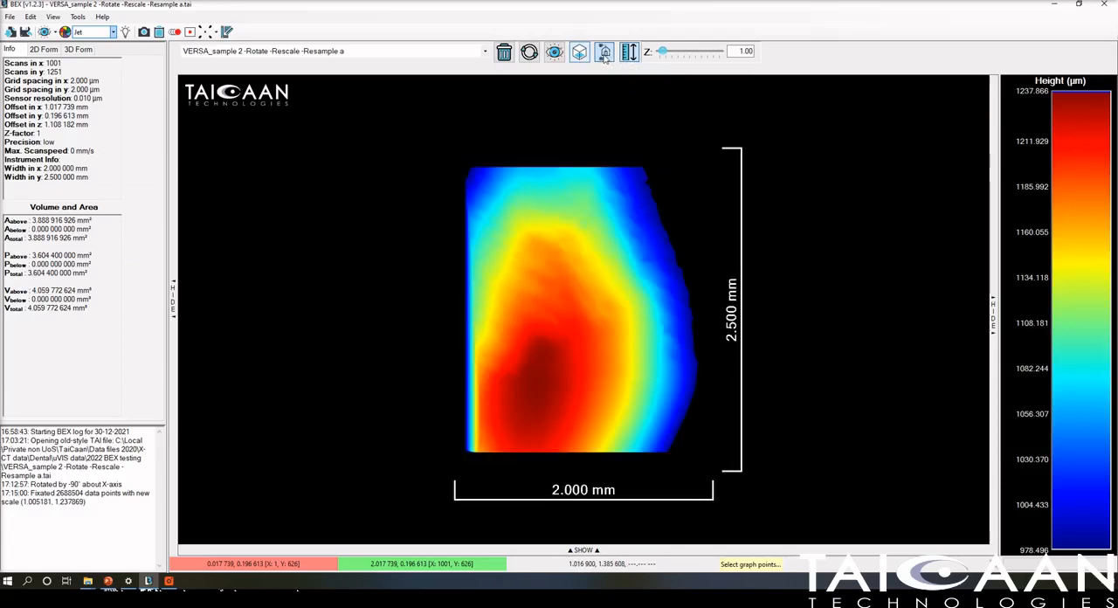
click(604, 54)
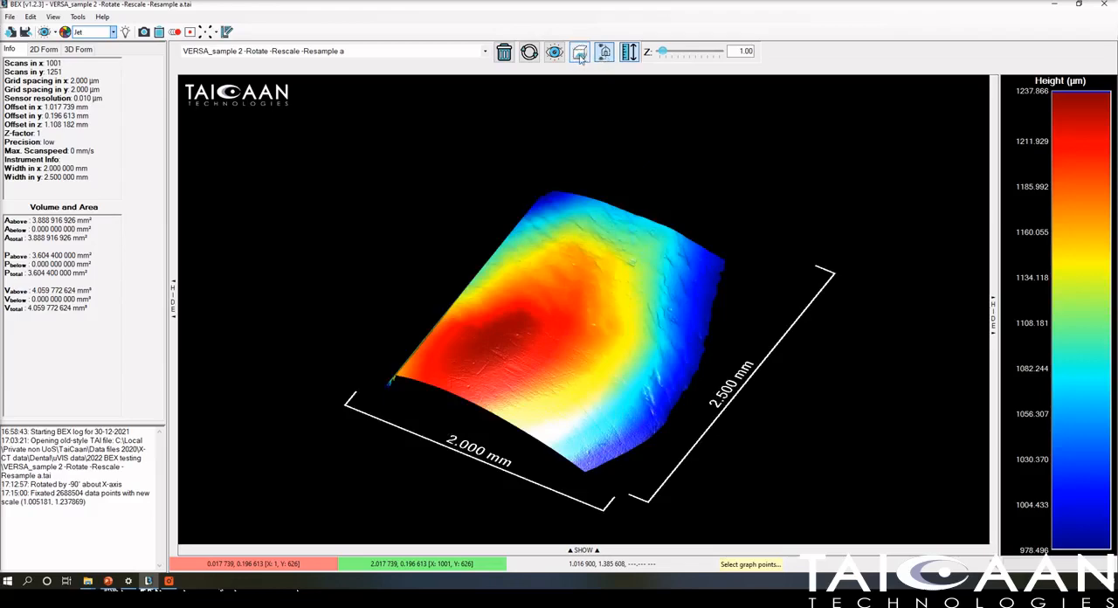
click(580, 55)
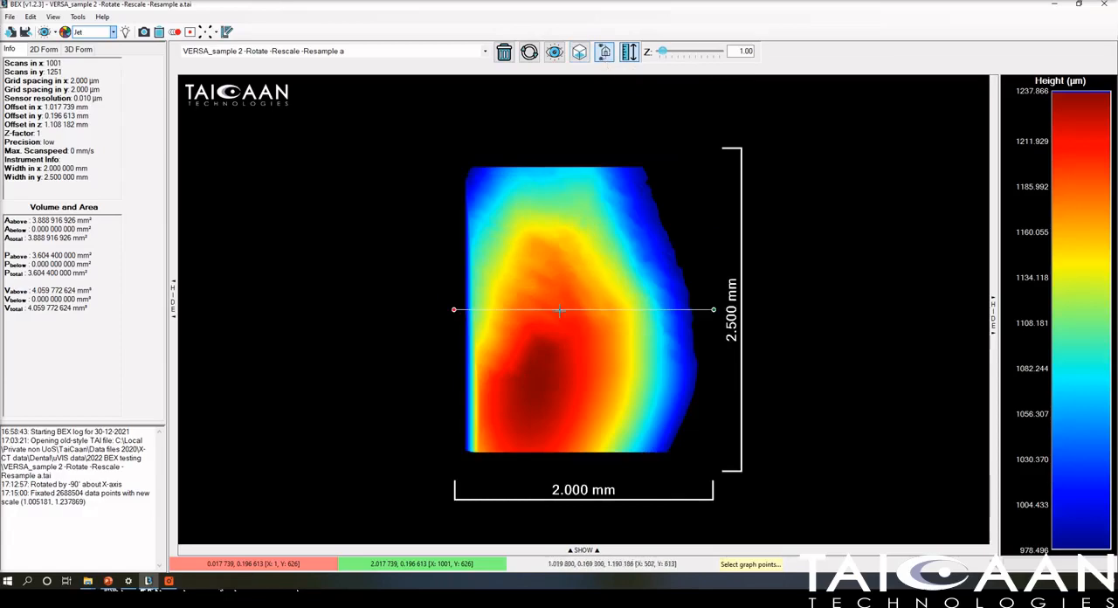
click(619, 551)
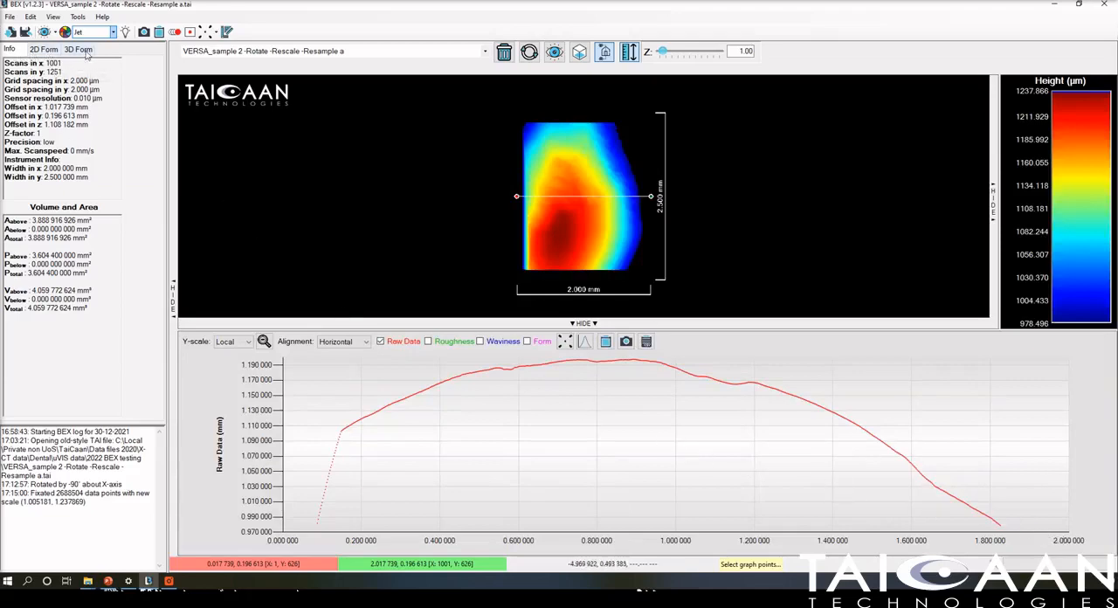
Show the 2D form parameters and overlay the waviness and roughness curves on the raw data profile.
click(41, 50)
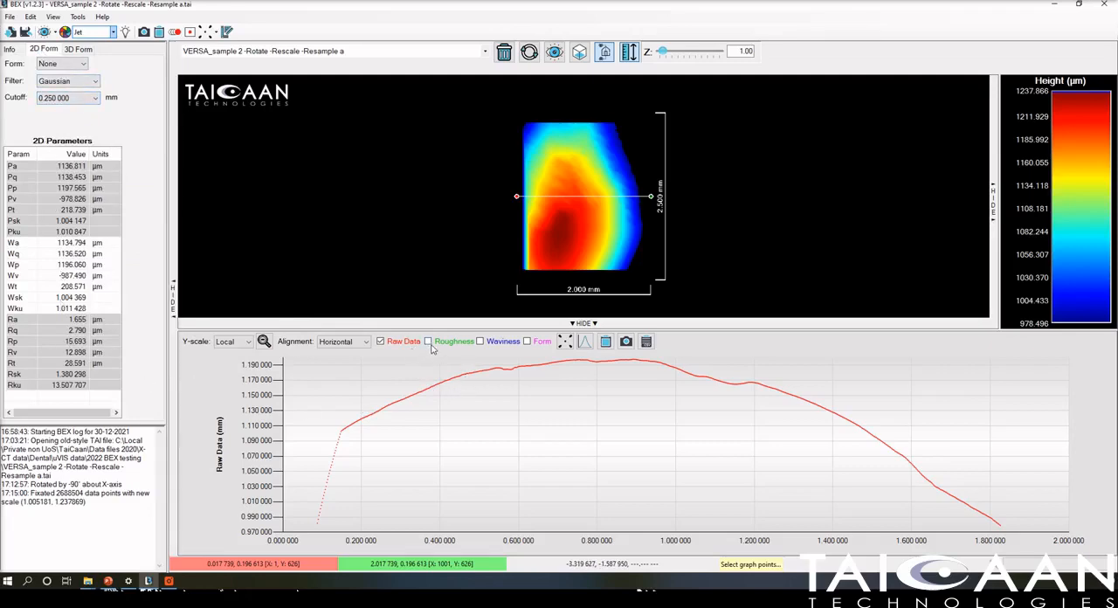
click(479, 341)
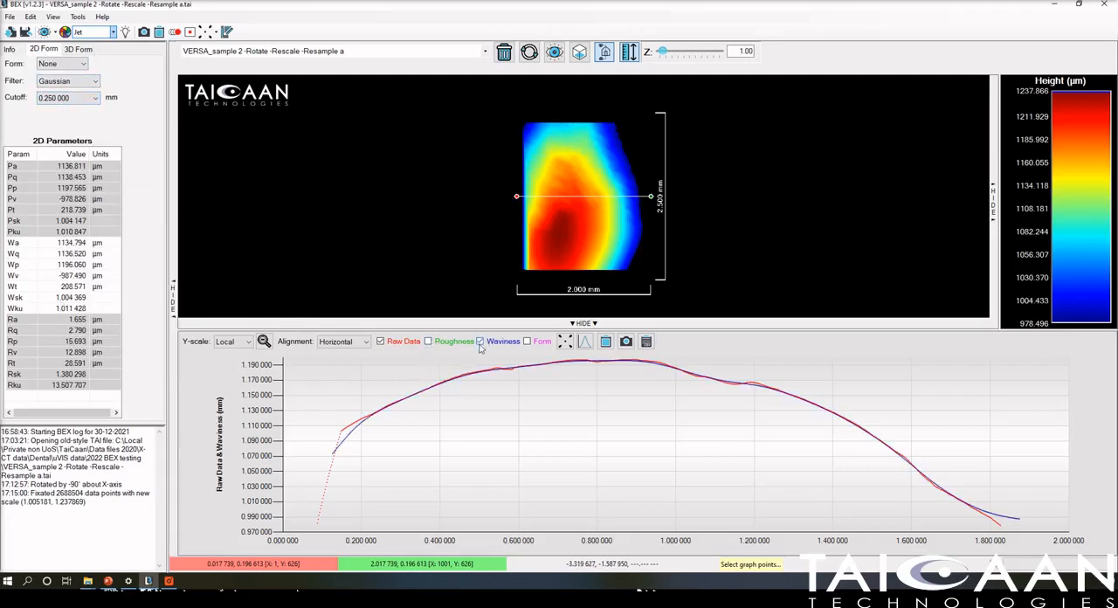
click(428, 341)
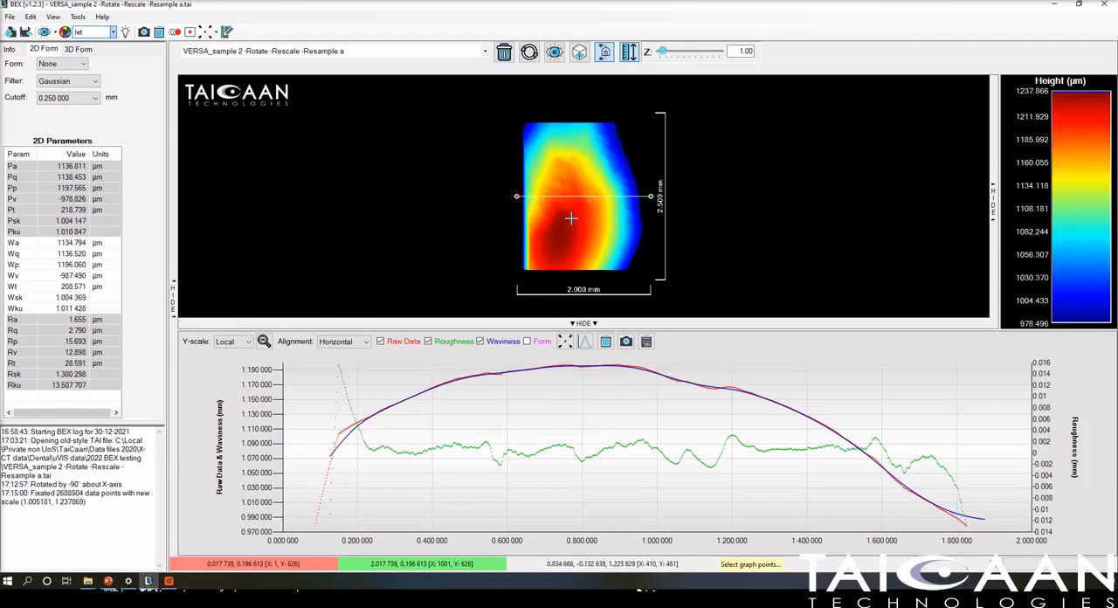
Show the 3D form options, remove the roughness and waviness curves from the profile graph, and hide the graph.
click(78, 52)
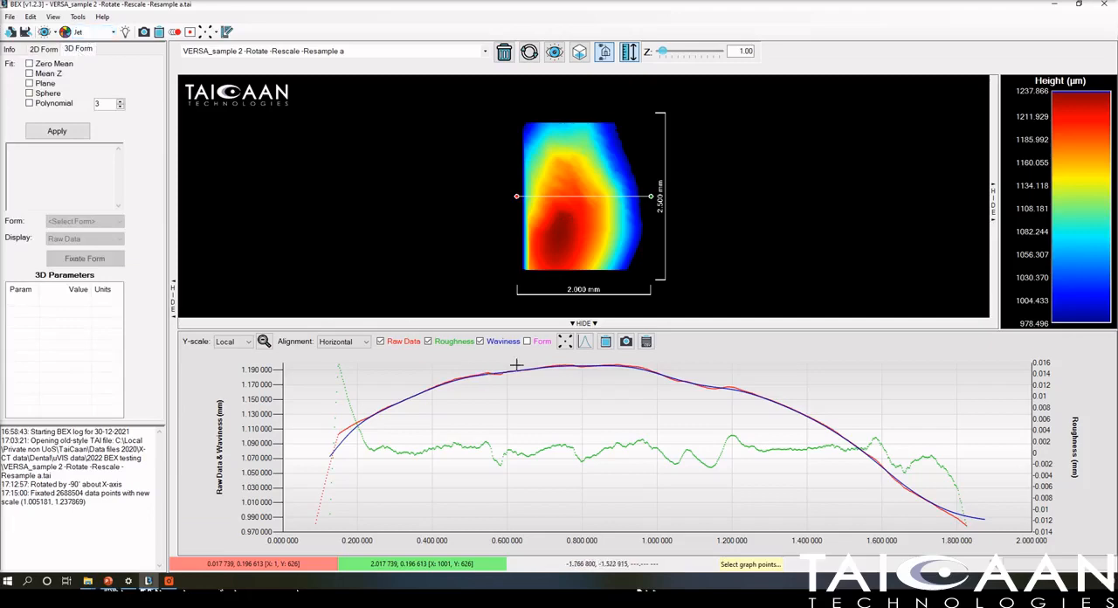
click(430, 342)
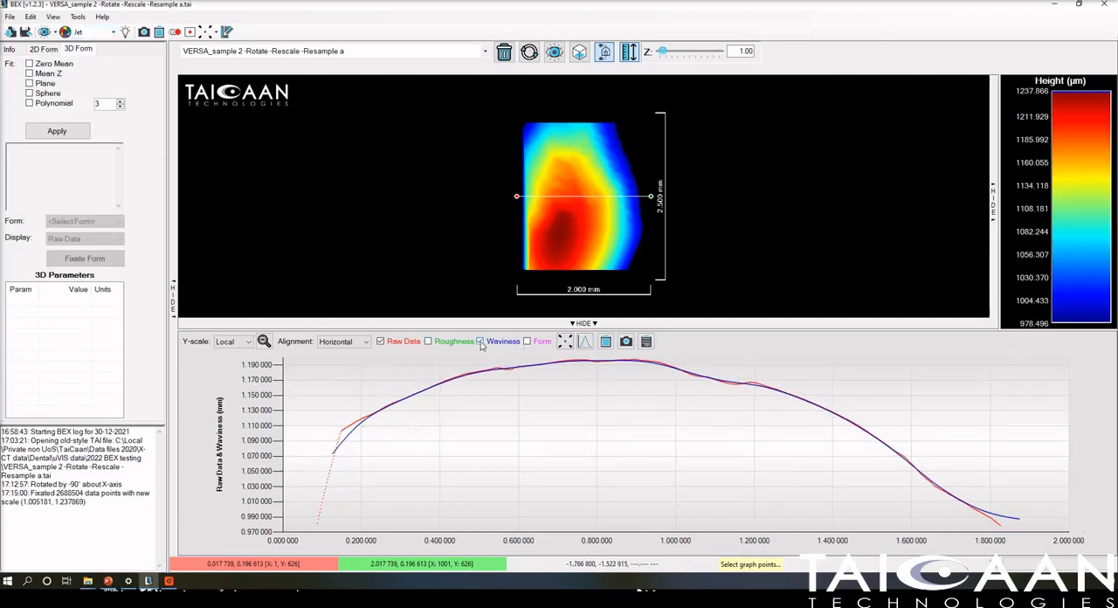
click(480, 342)
click(603, 324)
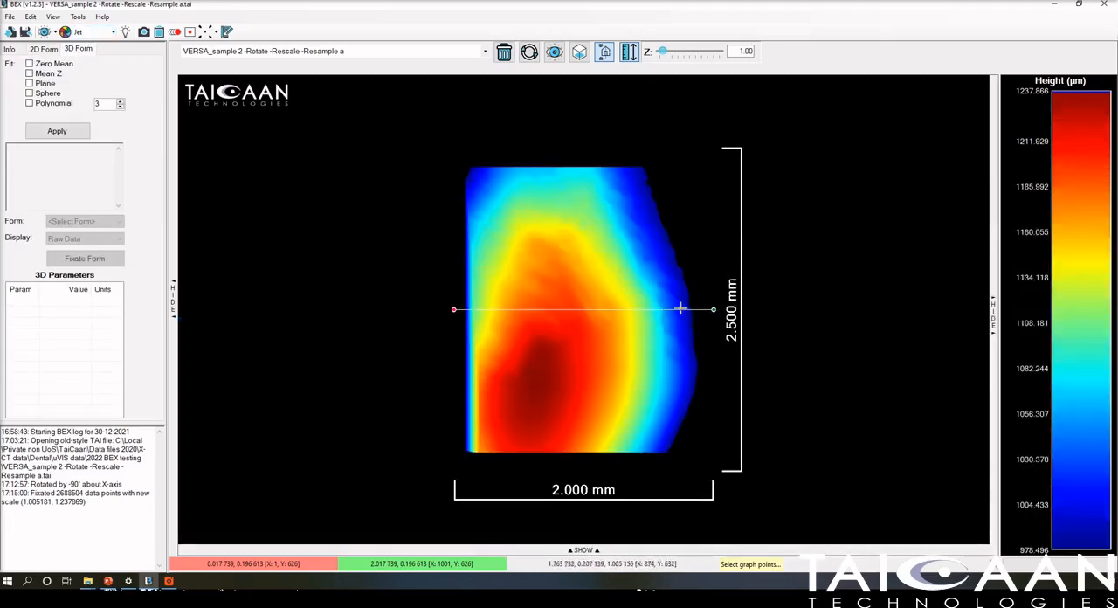
Switch the surface from the flat view to the perspective 3D view without the profile plane.
click(580, 54)
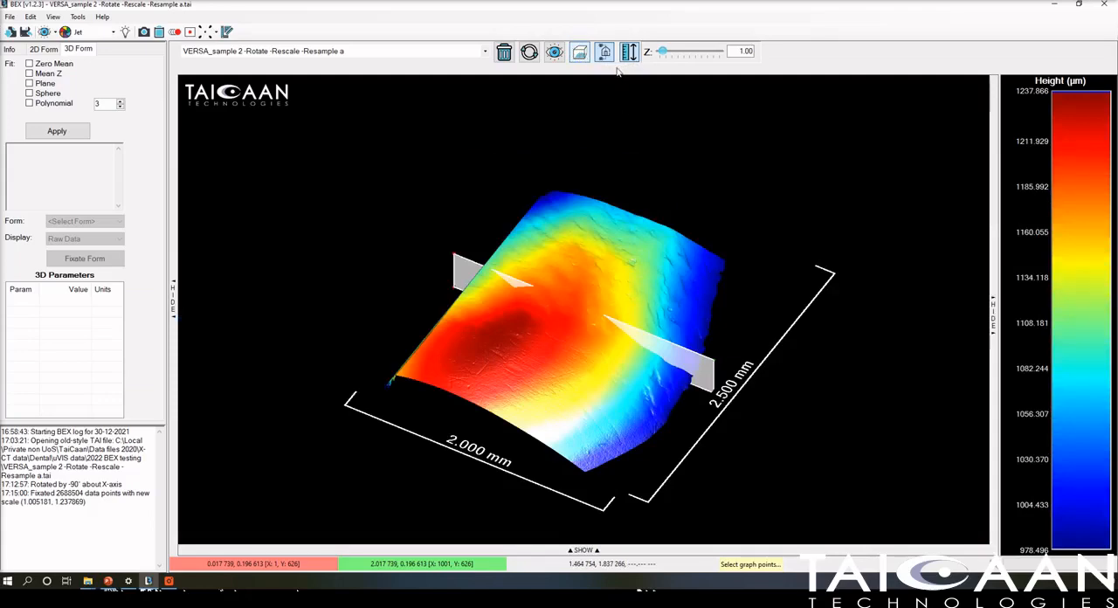
click(579, 54)
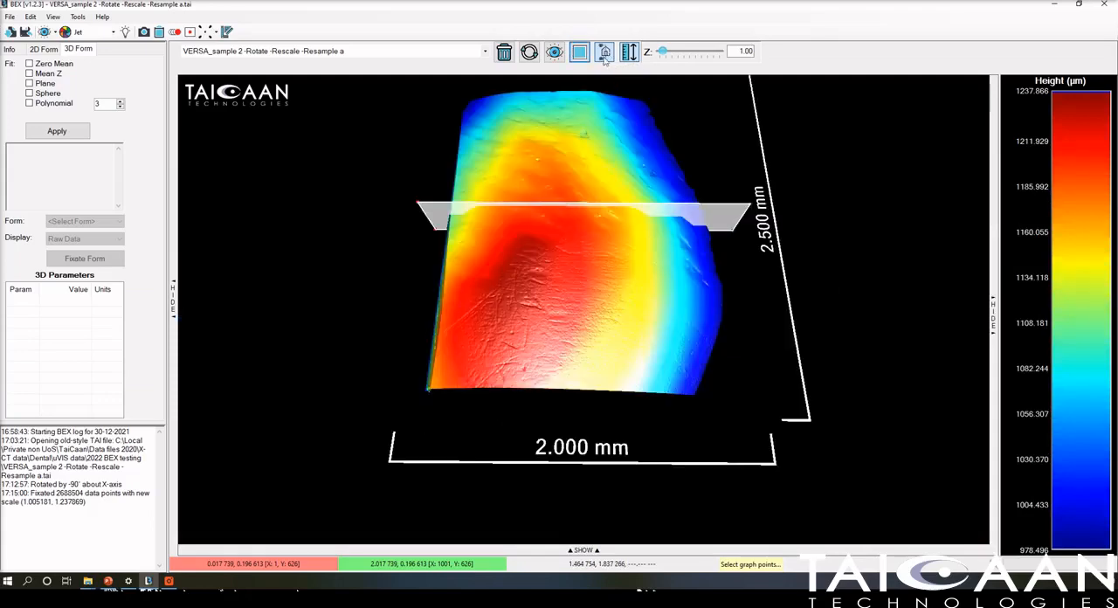
click(604, 52)
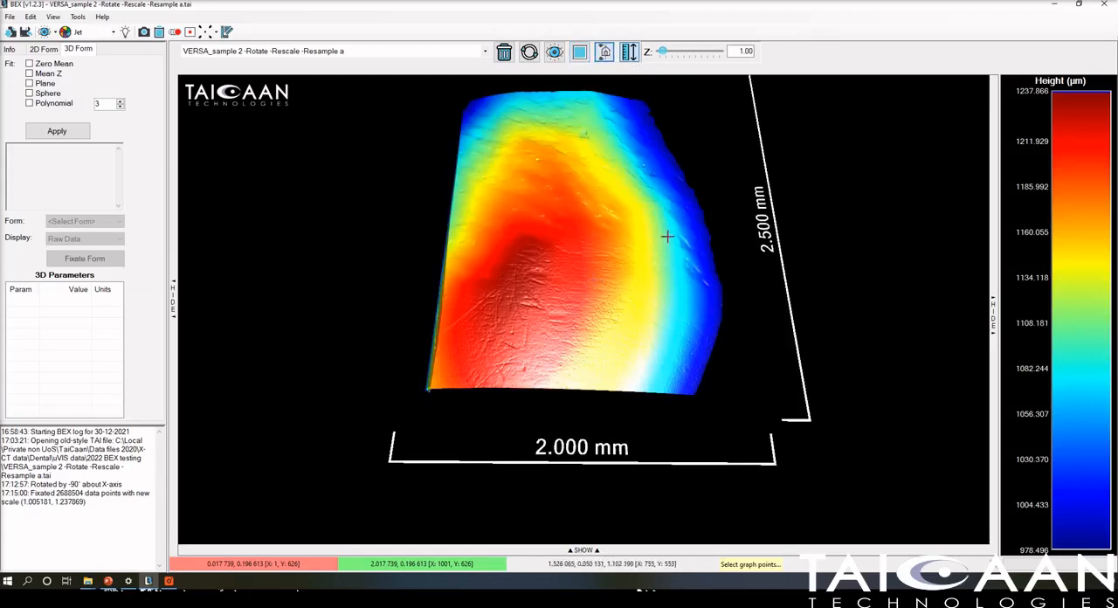
scroll(668, 240, up, 3)
scroll(671, 242, down, 4)
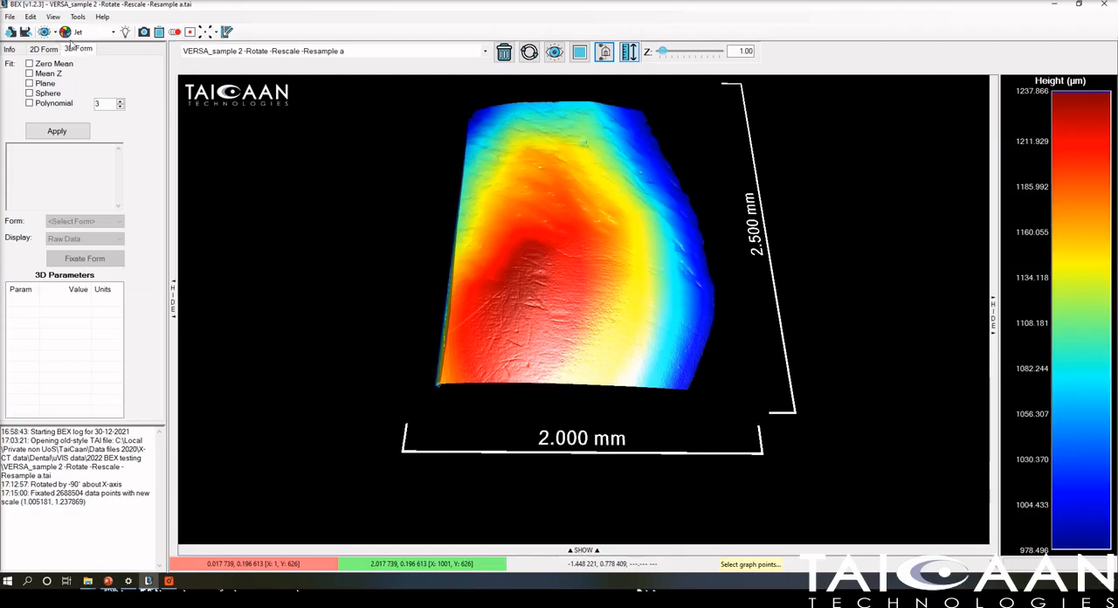
Apply a 3D Gaussian filter with a 0.08 mm cut-off to the surface.
click(31, 17)
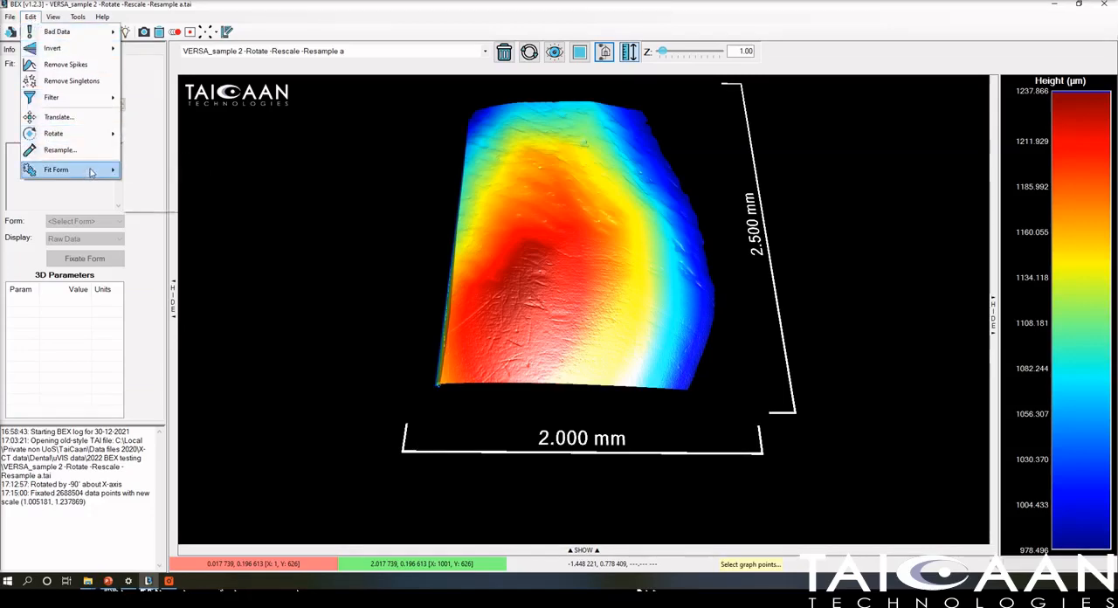
mouse_move(96, 170)
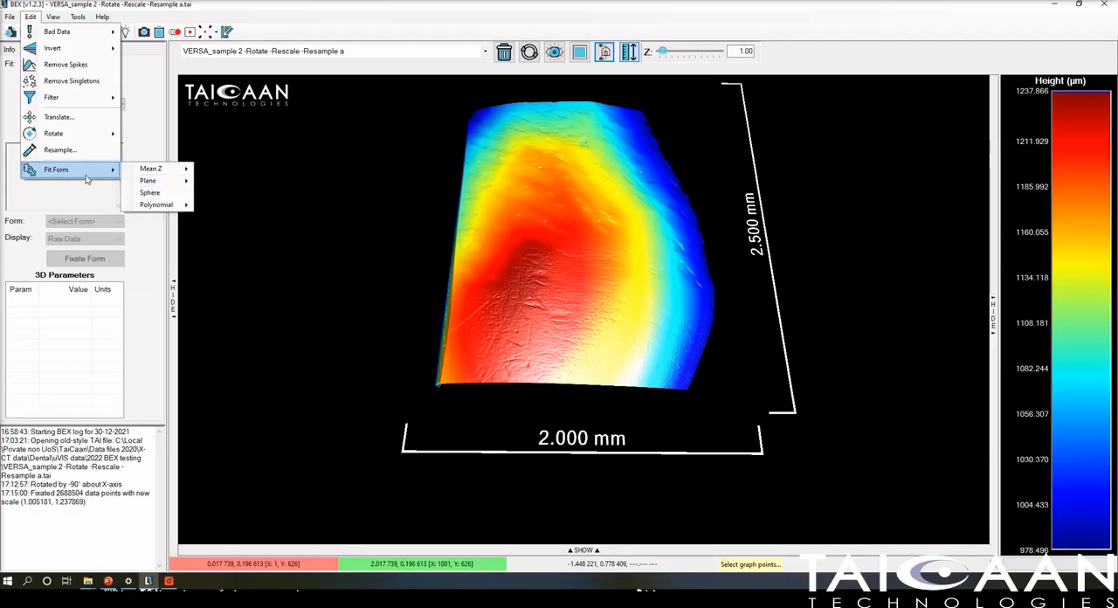
mouse_move(78, 100)
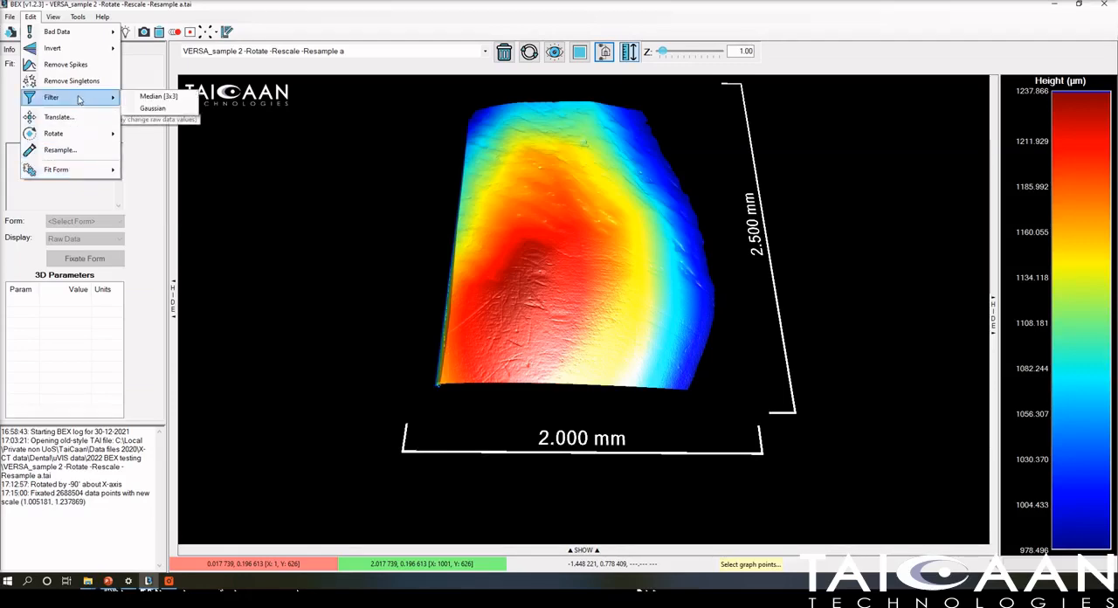
click(154, 109)
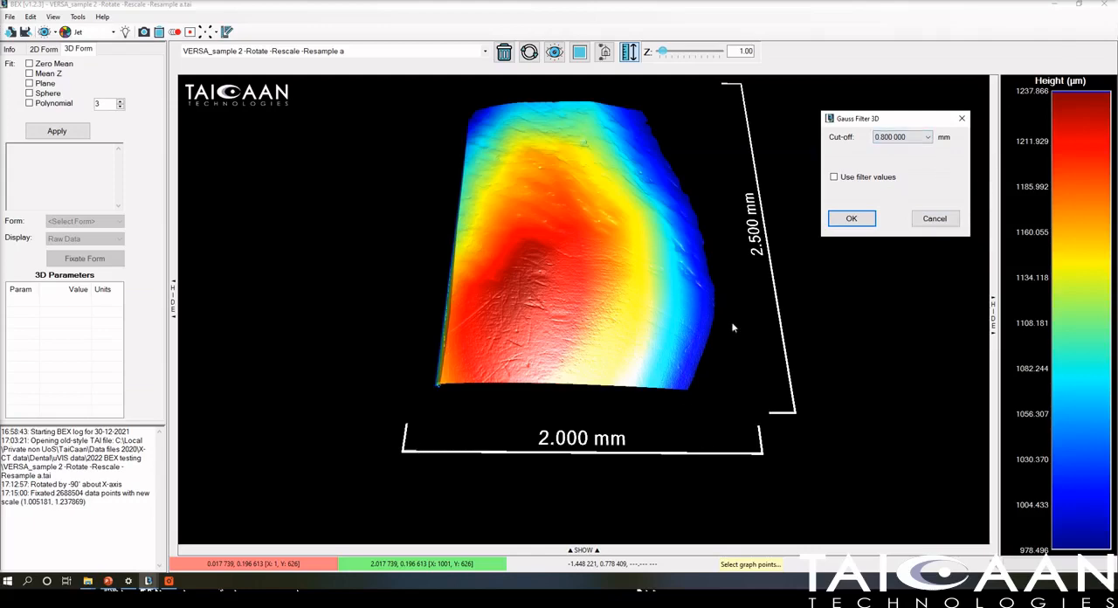
click(926, 138)
click(862, 223)
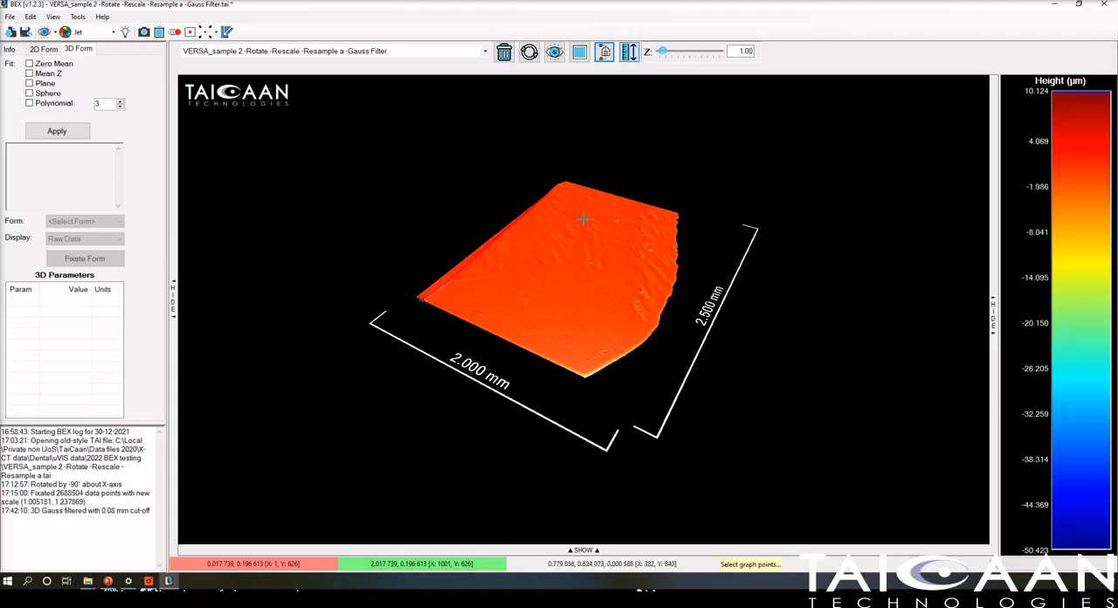
Narrow the filtered surface's height colour range to between about -21 µm and 7 µm.
drag(589, 222, 480, 306)
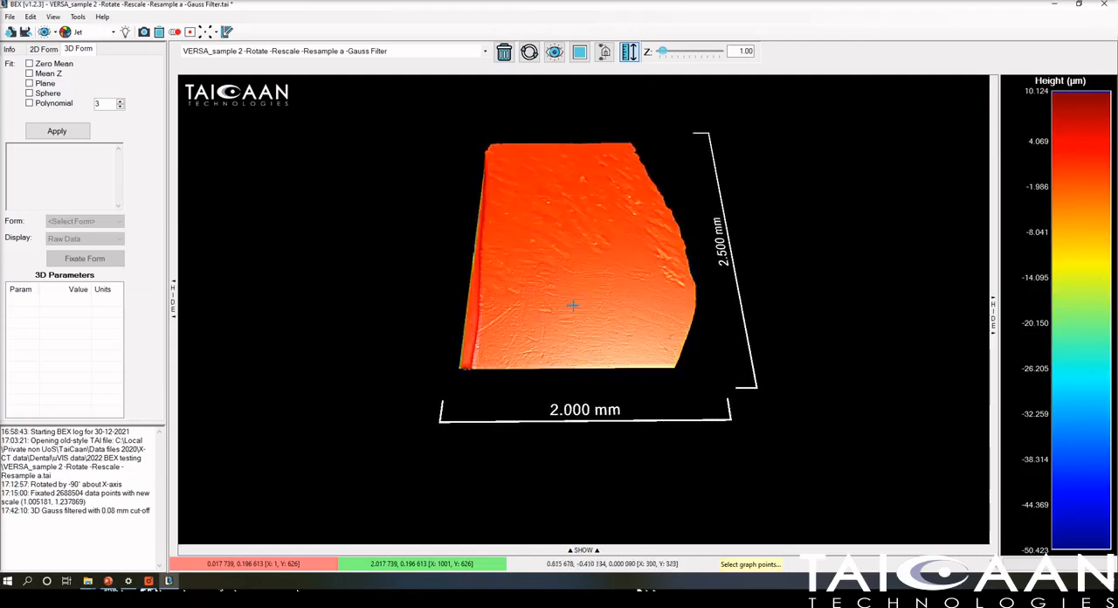
scroll(595, 272, up, 3)
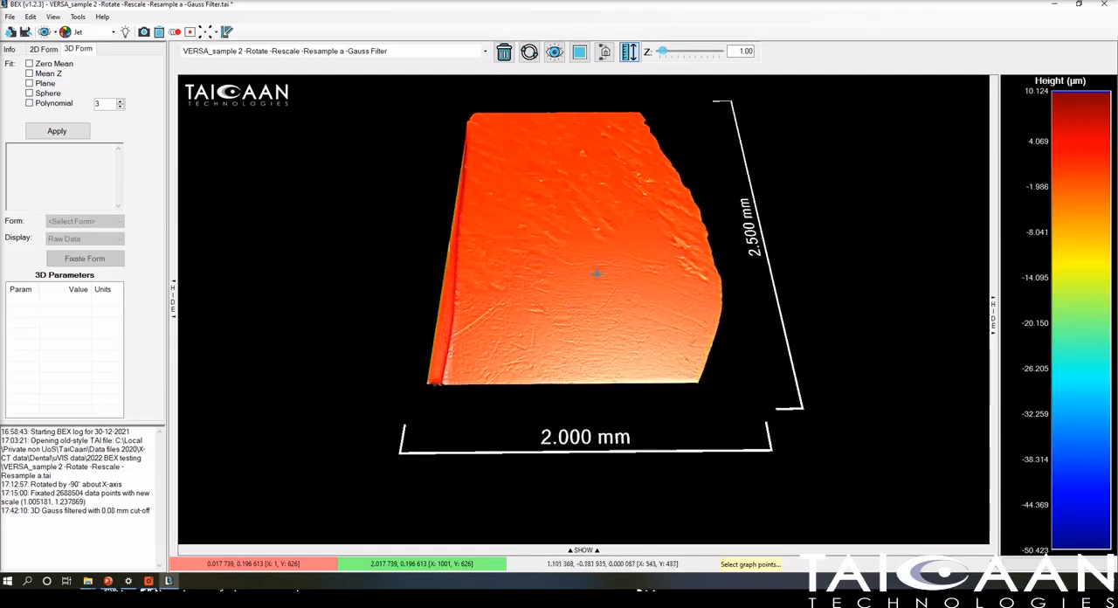
scroll(597, 274, down, 1)
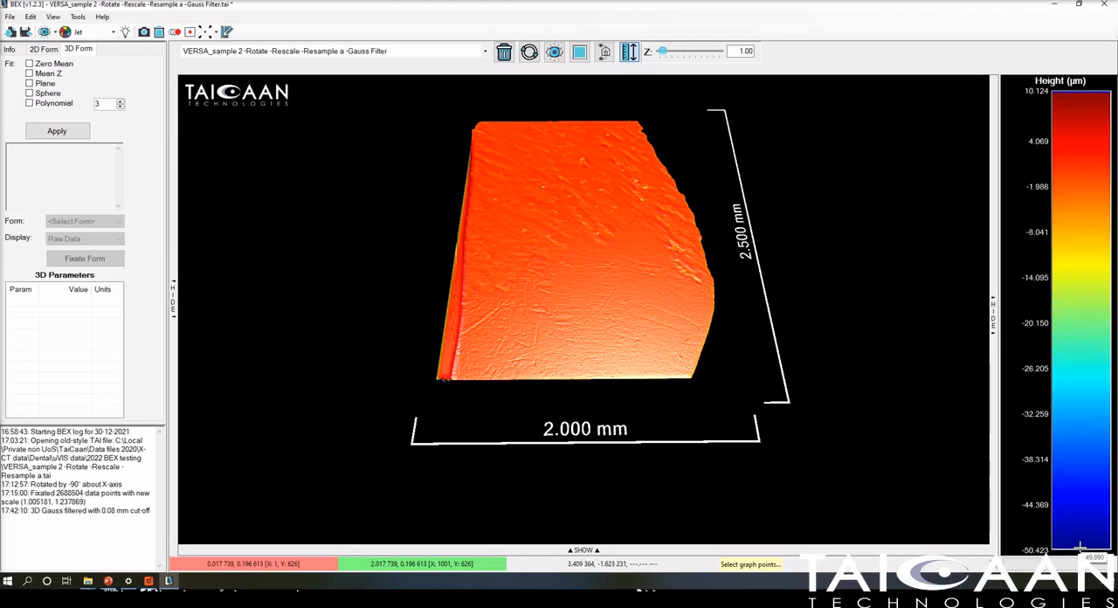
drag(1081, 547, 1071, 376)
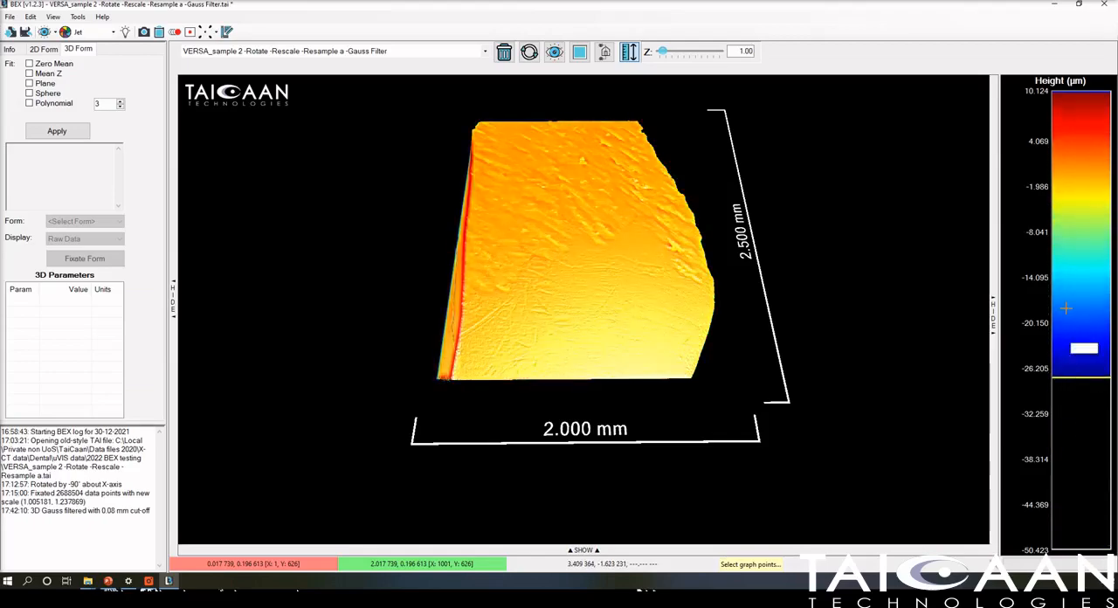
drag(1064, 91, 1068, 116)
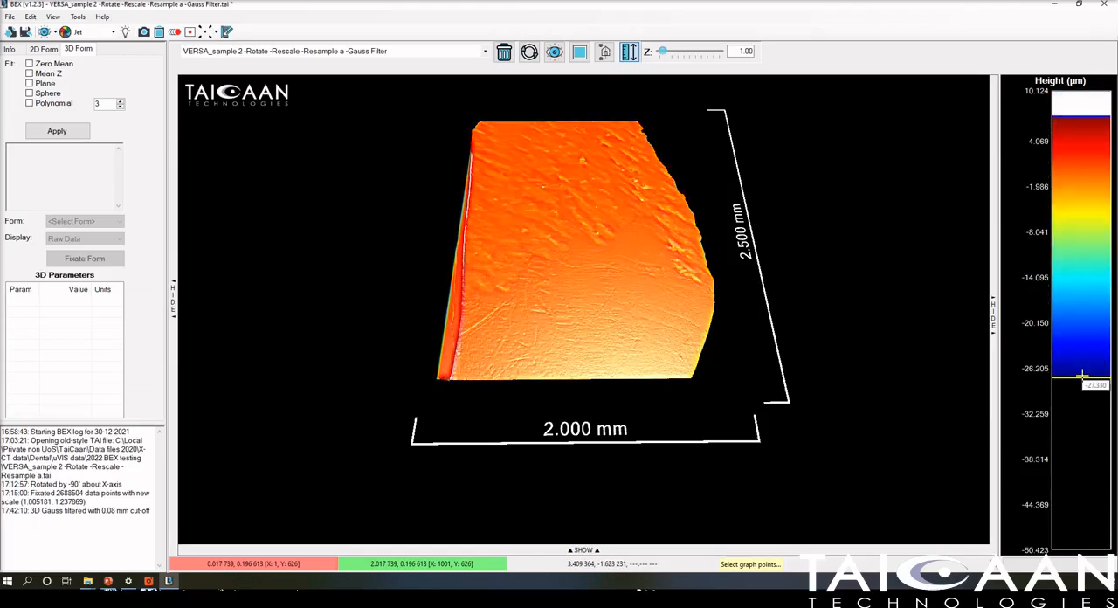
drag(1083, 377, 1087, 330)
Examine the filtered surface's relief up close in 3D and check its horizontal raw data profile, closing the graph again.
scroll(626, 348, up, 1)
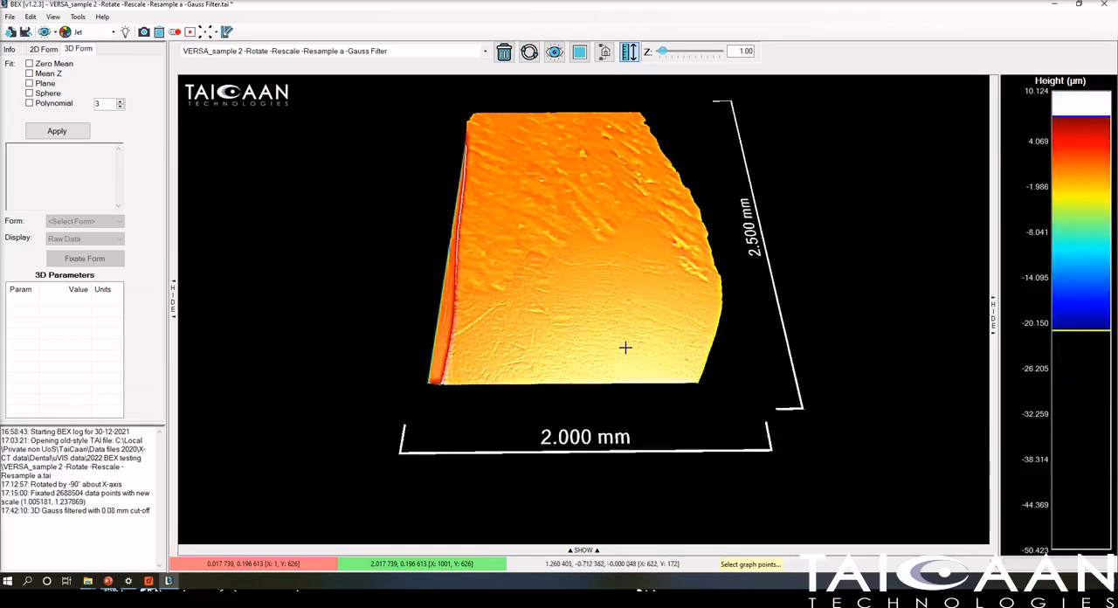
scroll(626, 348, up, 3)
scroll(625, 348, down, 2)
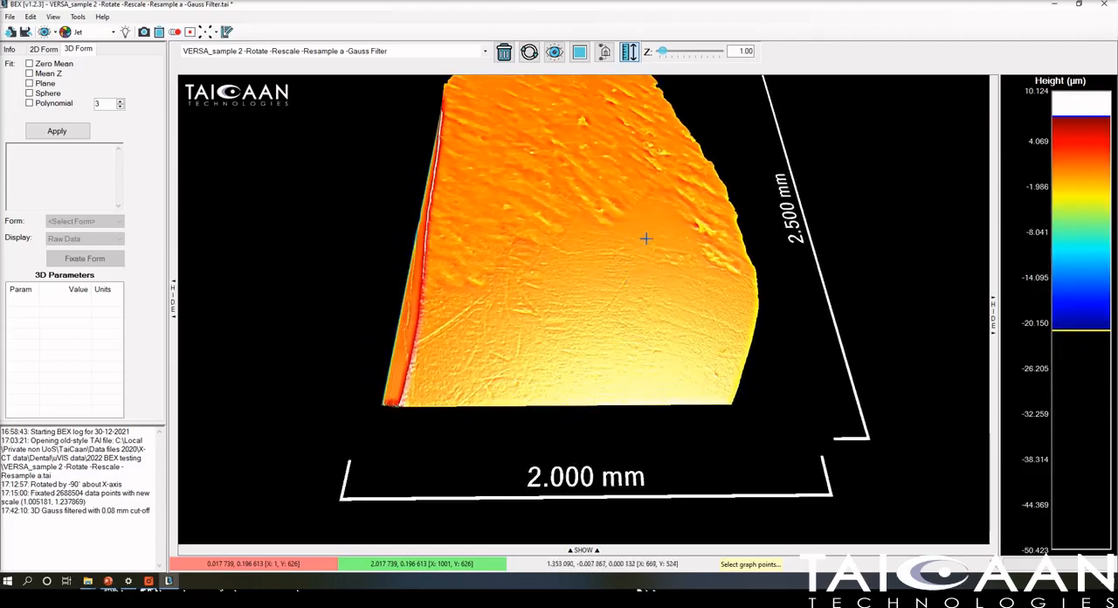
drag(647, 237, 619, 320)
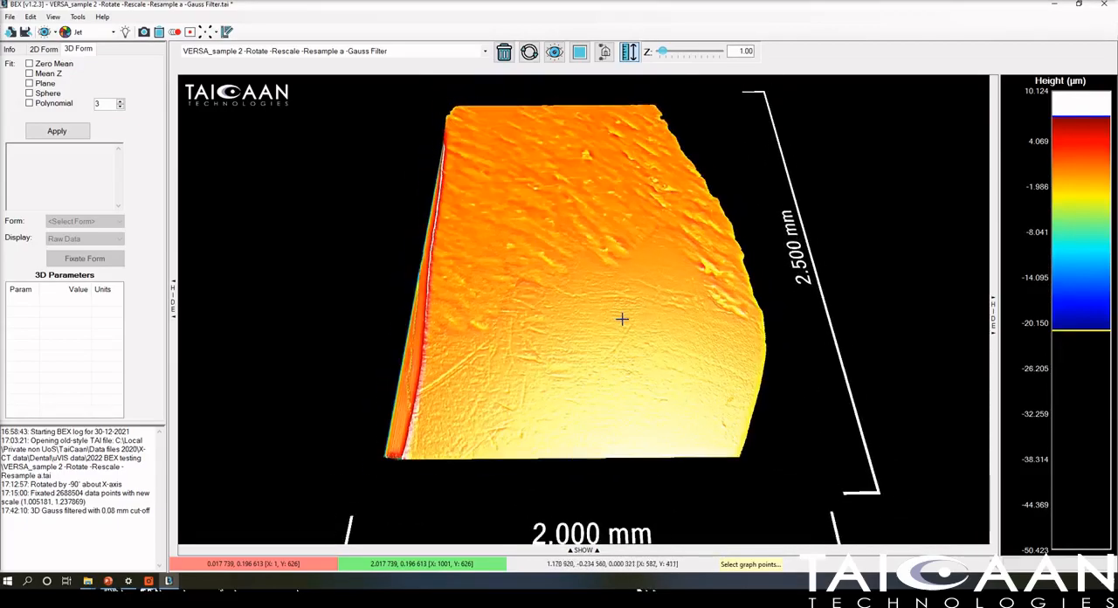
scroll(507, 309, down, 1)
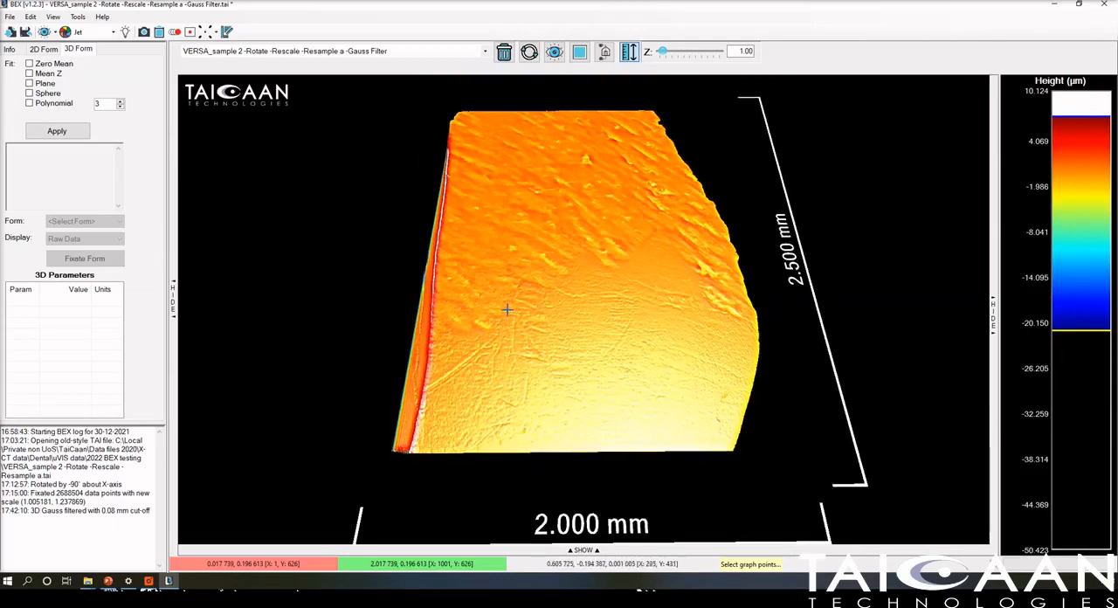
click(583, 549)
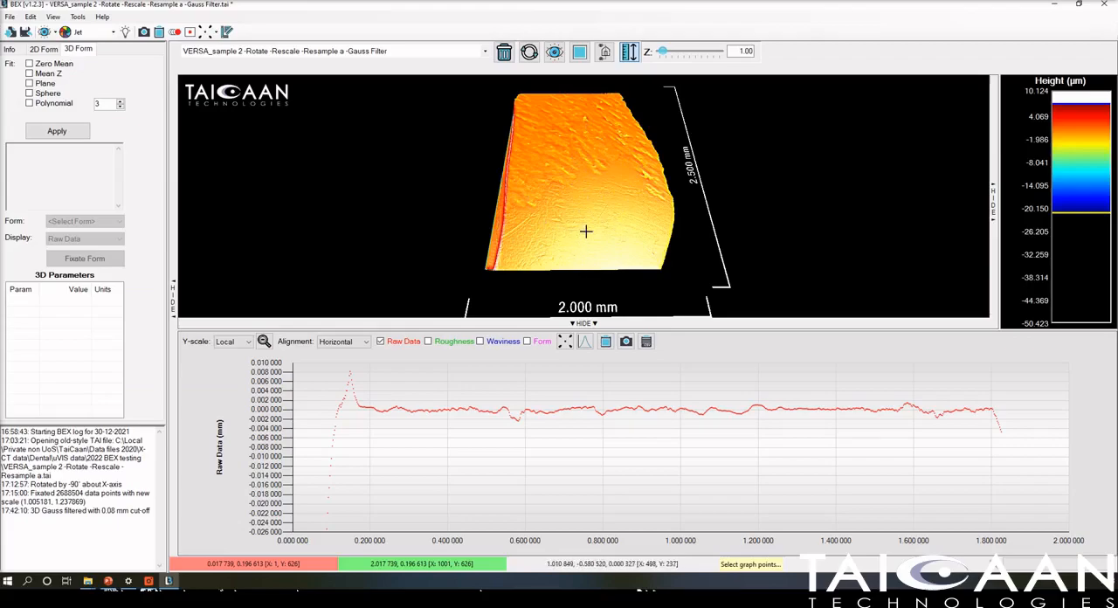
click(607, 327)
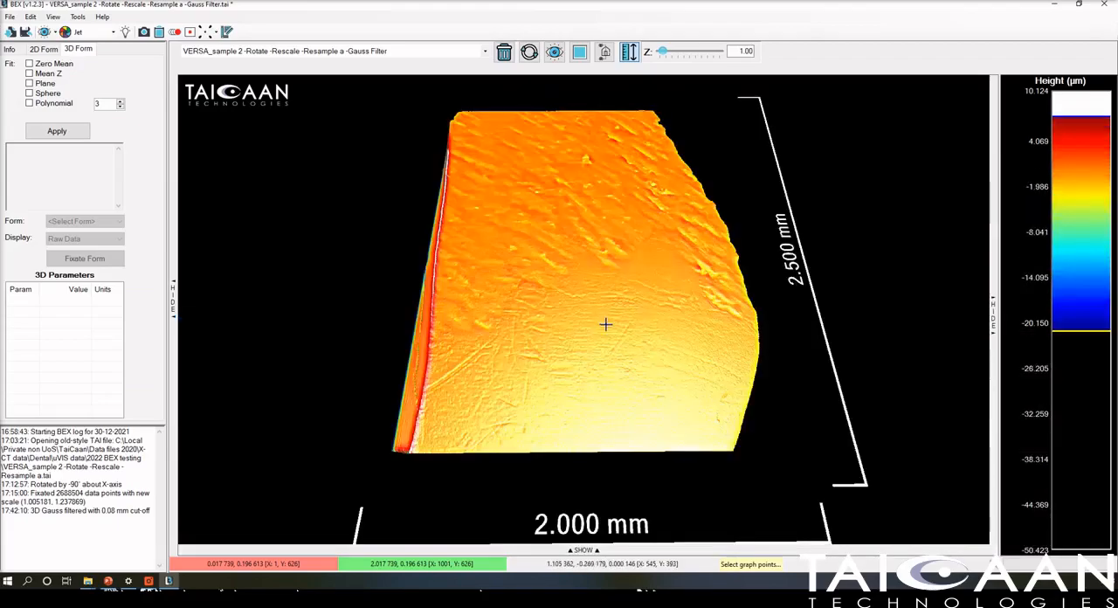
Switch the filtered surface to the flat top-down view and overlay contour lines on it.
scroll(581, 306, up, 2)
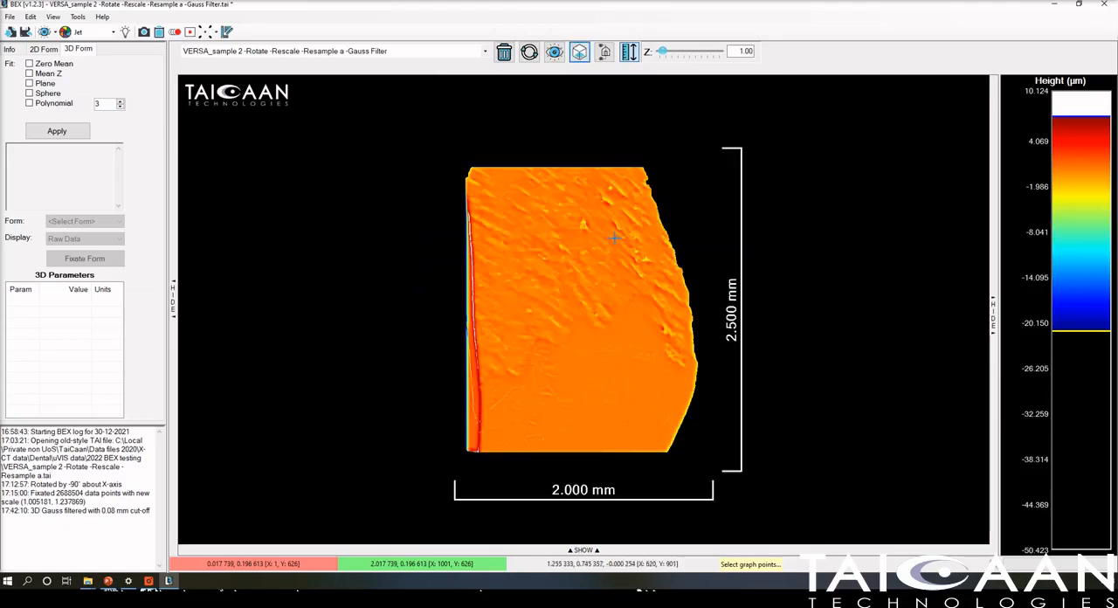
scroll(614, 238, up, 5)
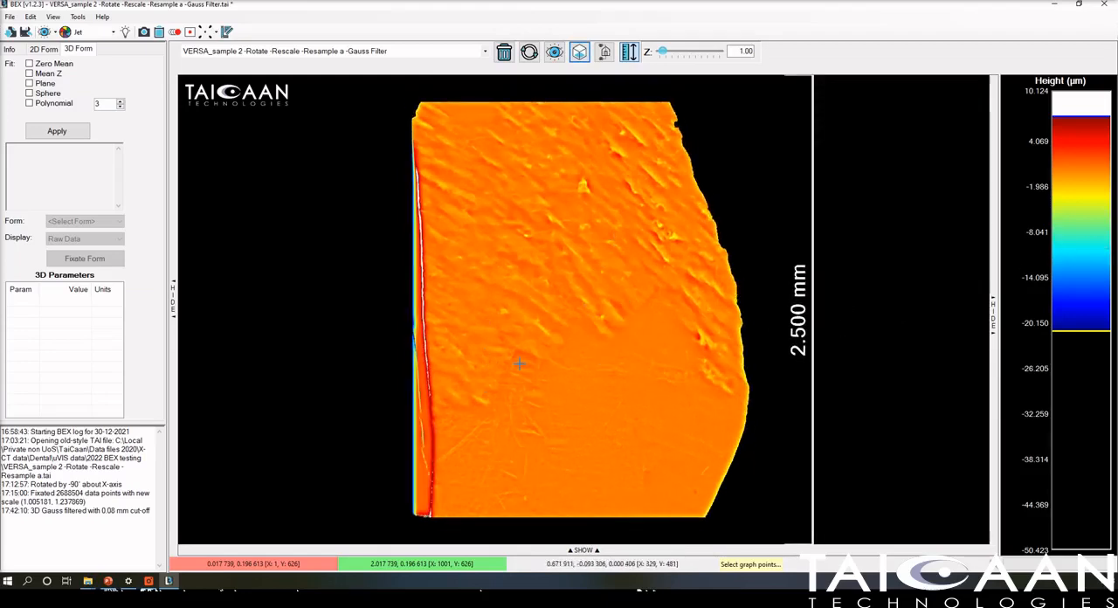
right_click(1066, 236)
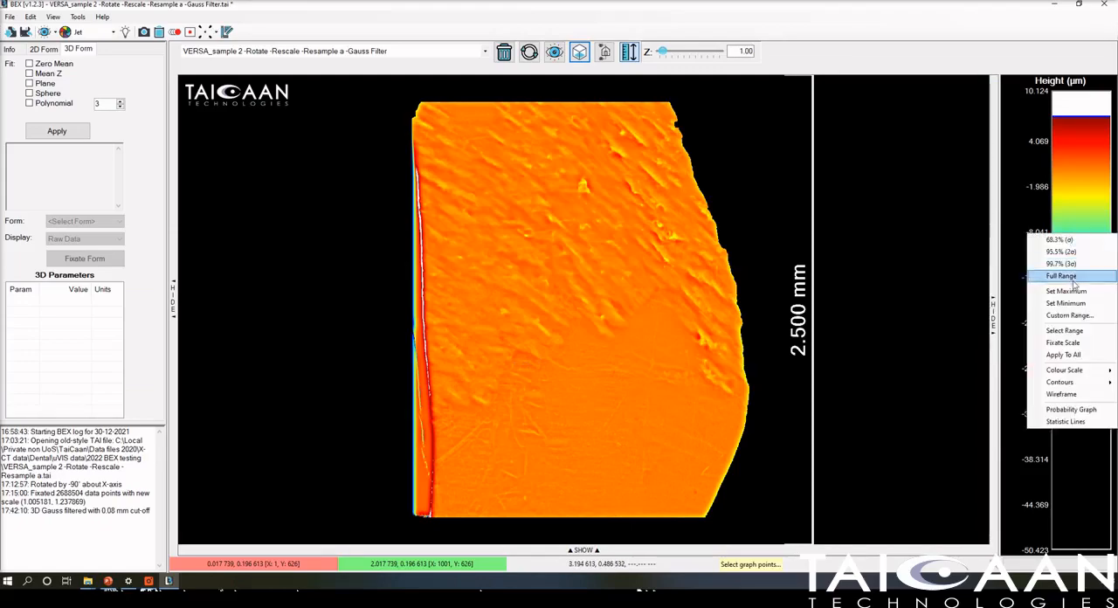
click(1085, 388)
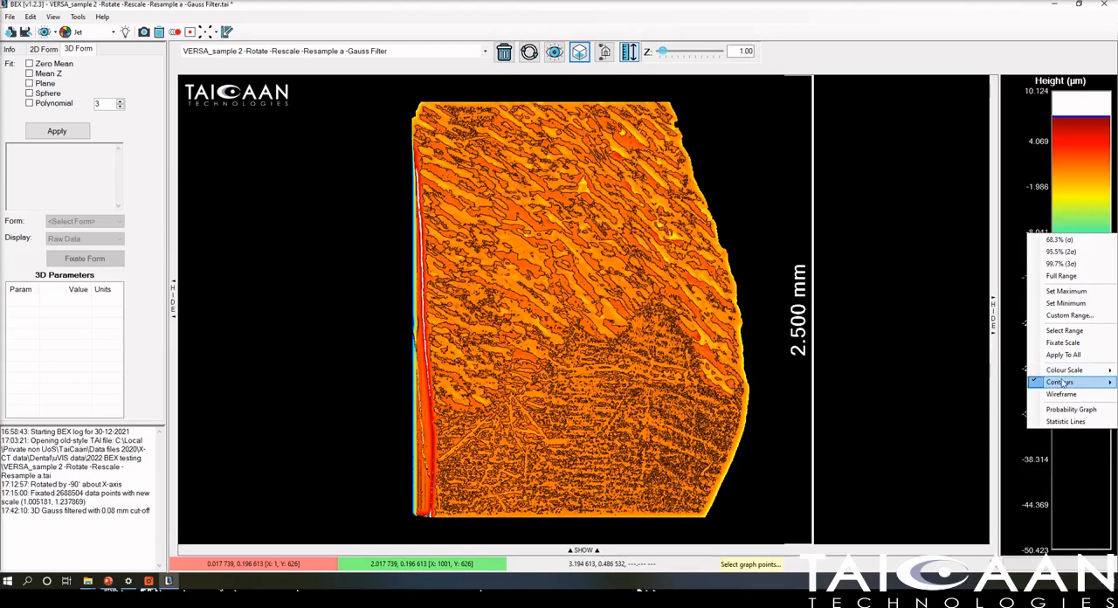
Remove the contour lines overlaid on the filtered surface.
click(1061, 383)
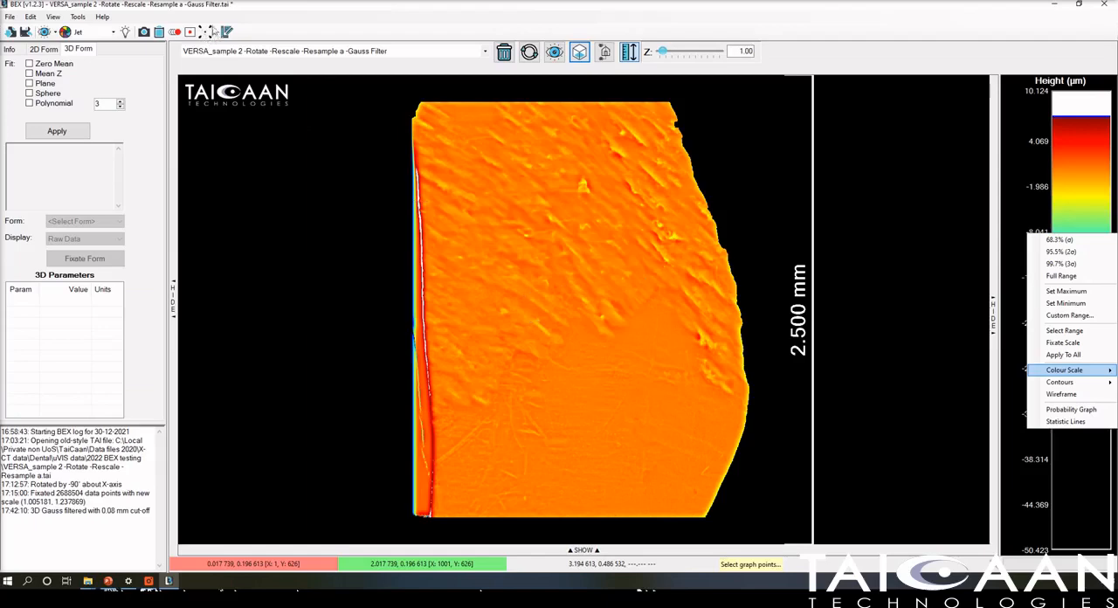
Try isolating a circular patch of the surface with the 0.200 round brush and an inverted selection, and include all points again.
click(208, 35)
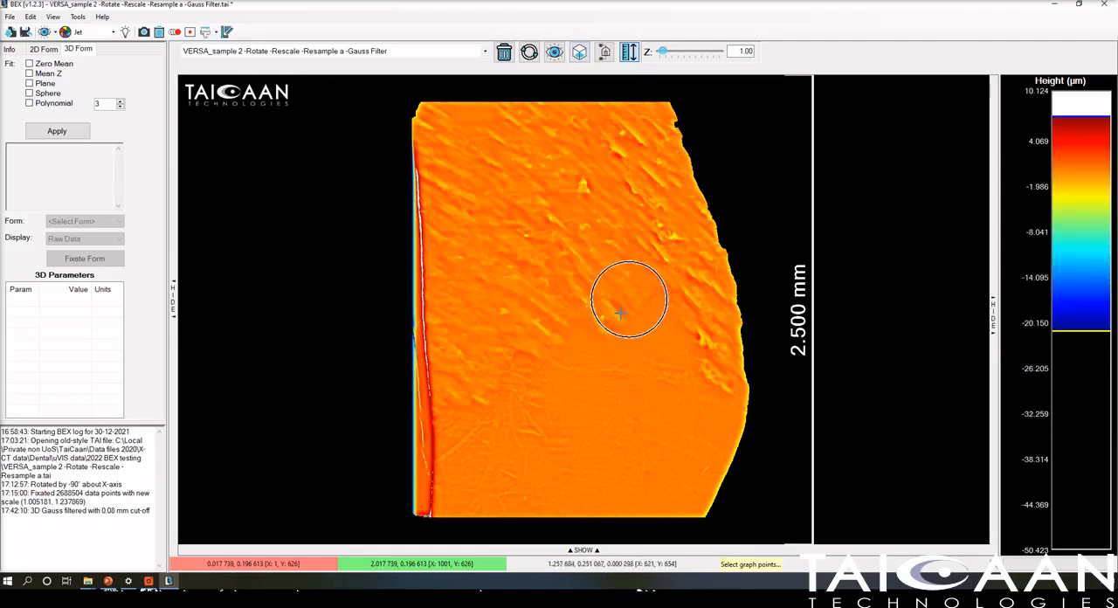
click(216, 33)
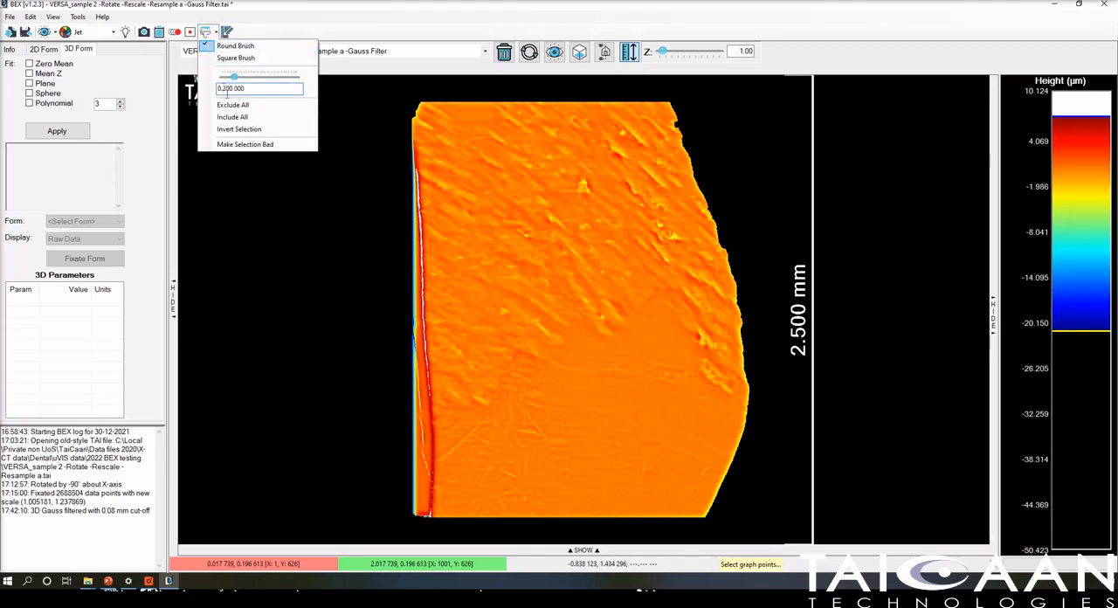
click(295, 187)
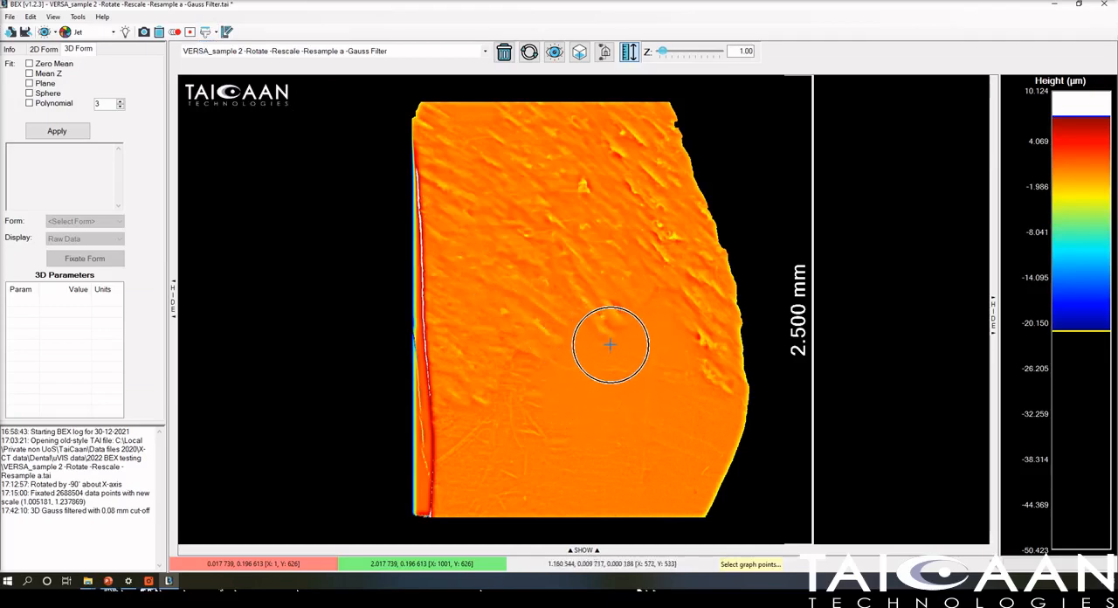
click(611, 343)
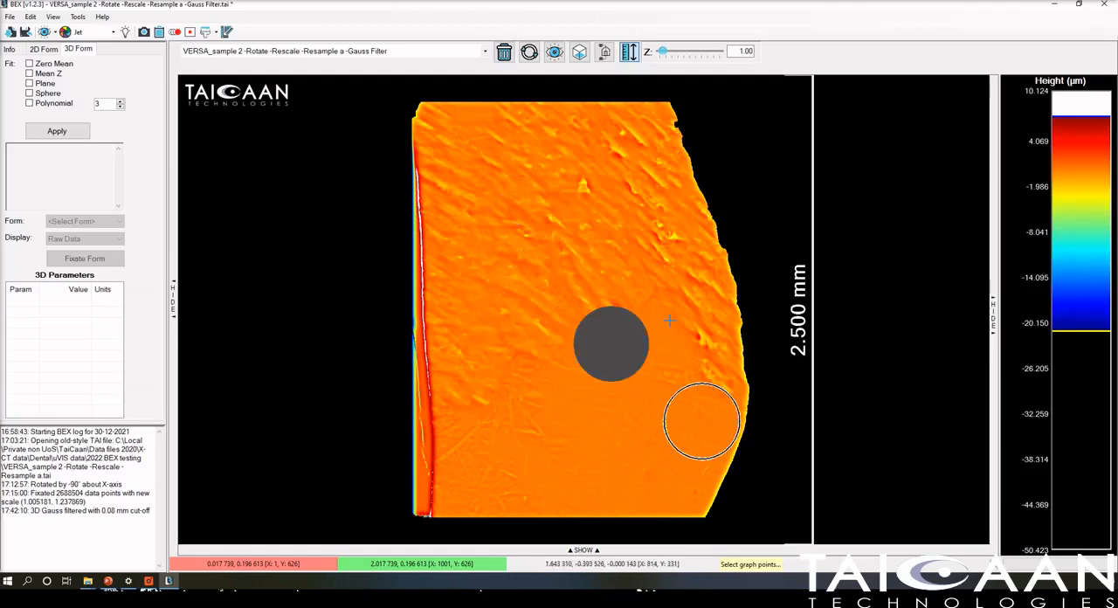
click(205, 34)
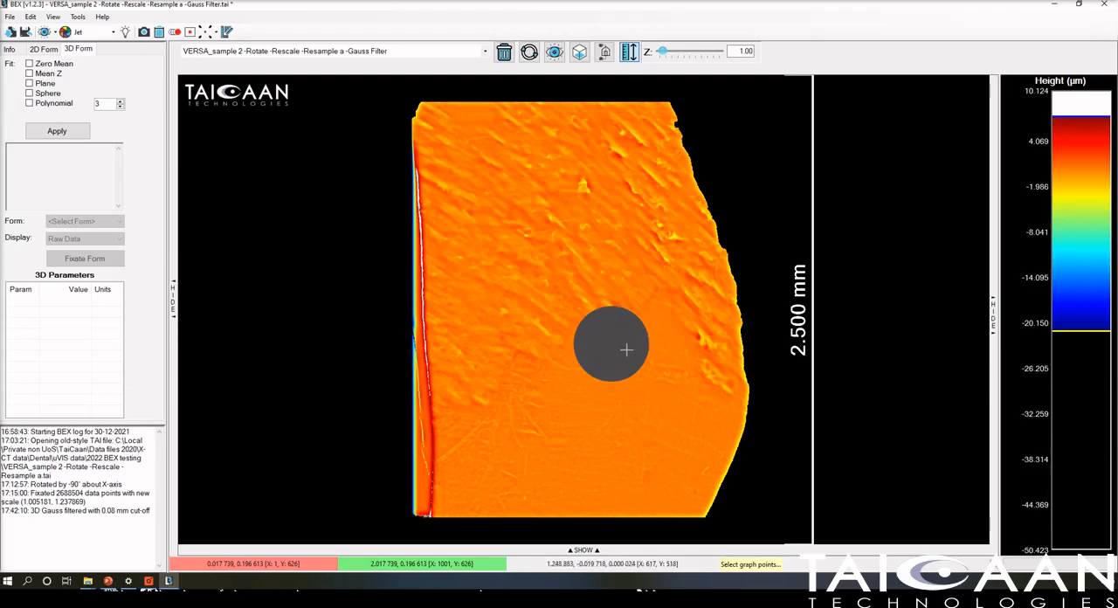
click(216, 37)
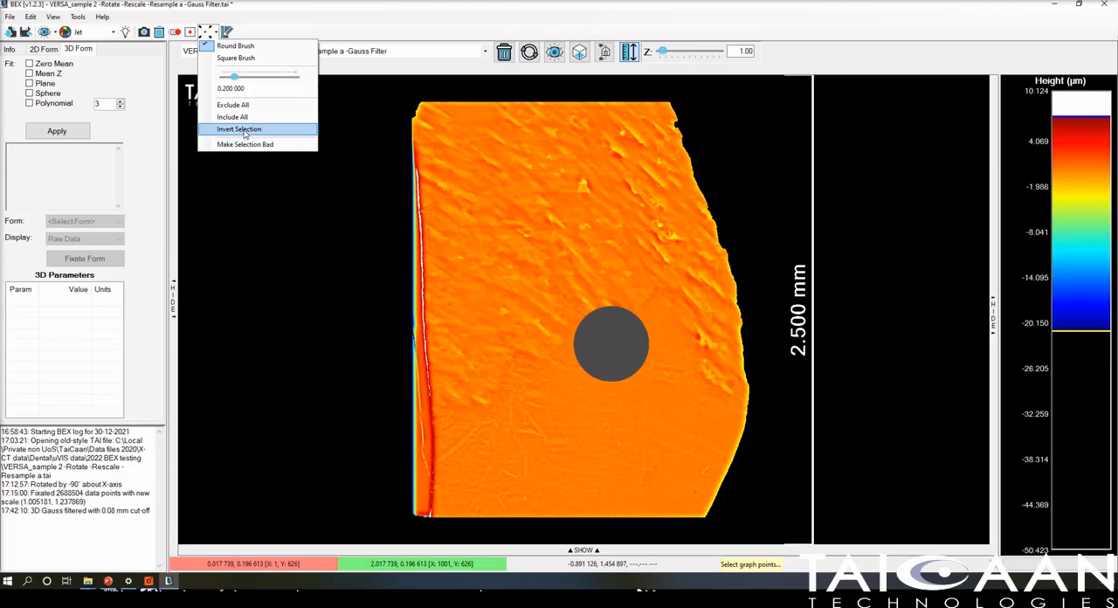
click(244, 131)
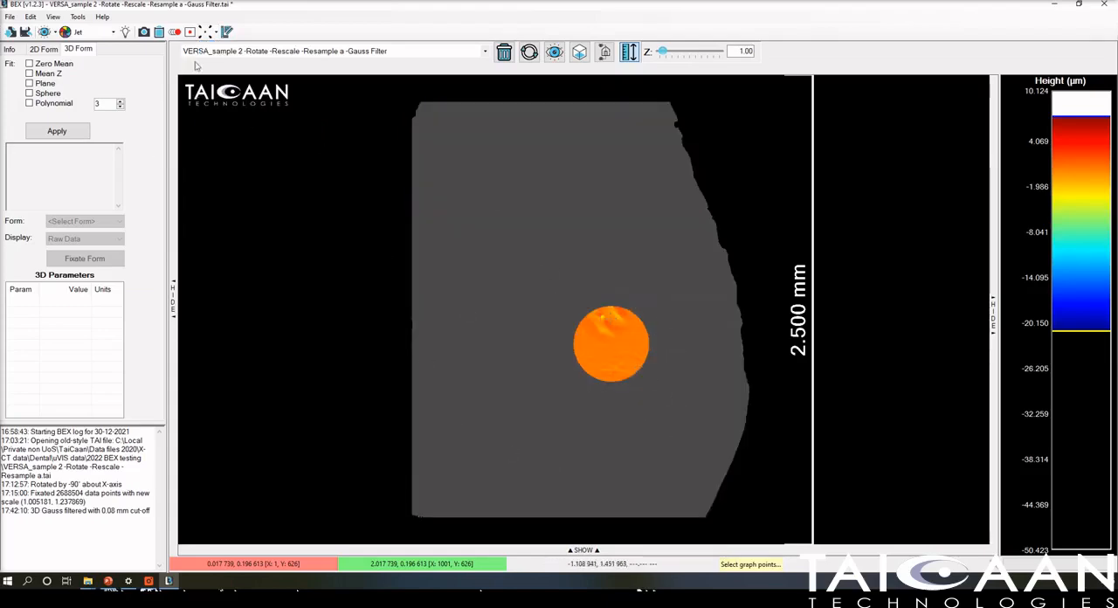
click(210, 32)
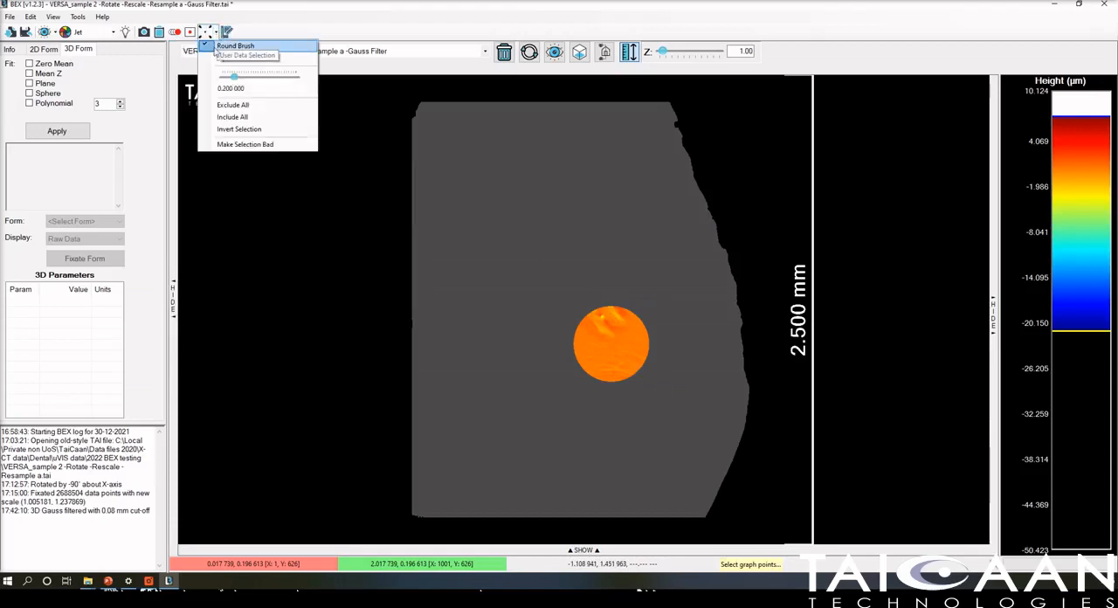
click(245, 116)
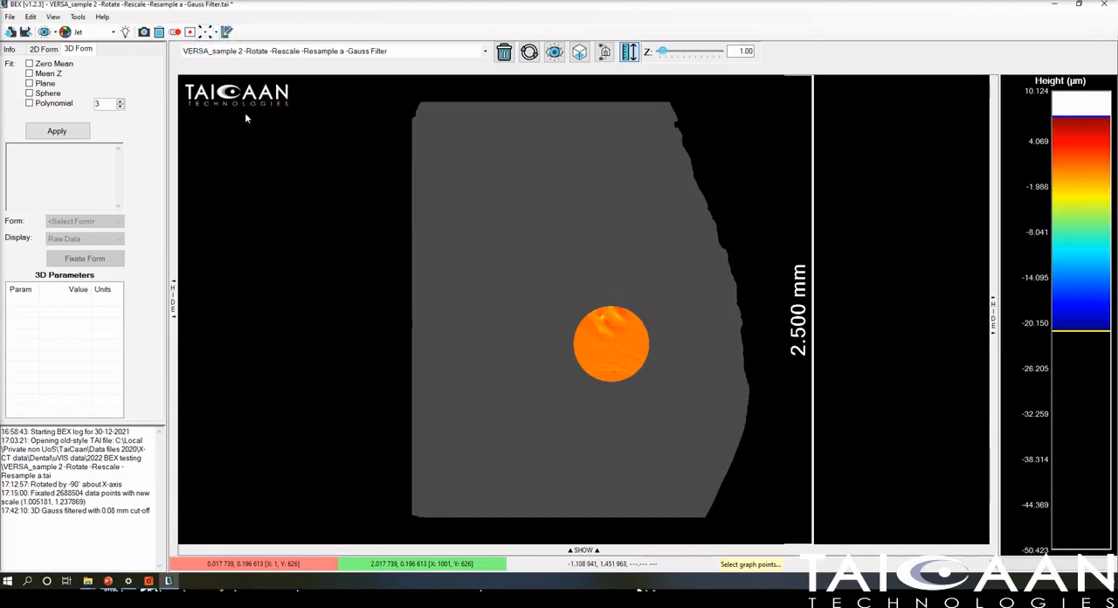
Mask a circular patch just below the surface's centre with the 0.200 round brush and invert the selection to exclude everything outside it.
click(212, 33)
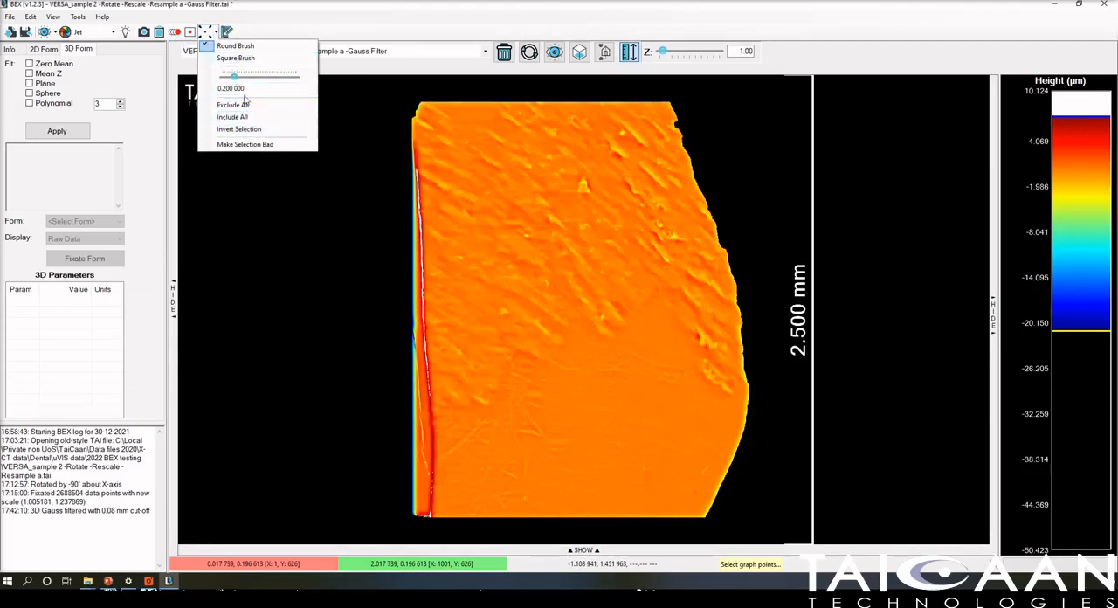
click(236, 57)
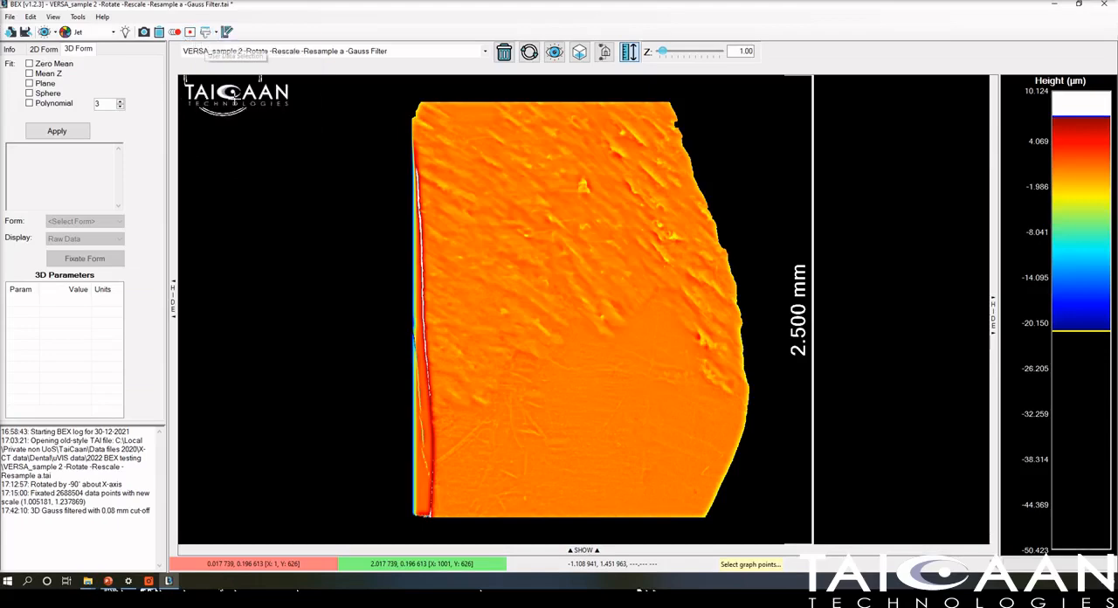
click(618, 347)
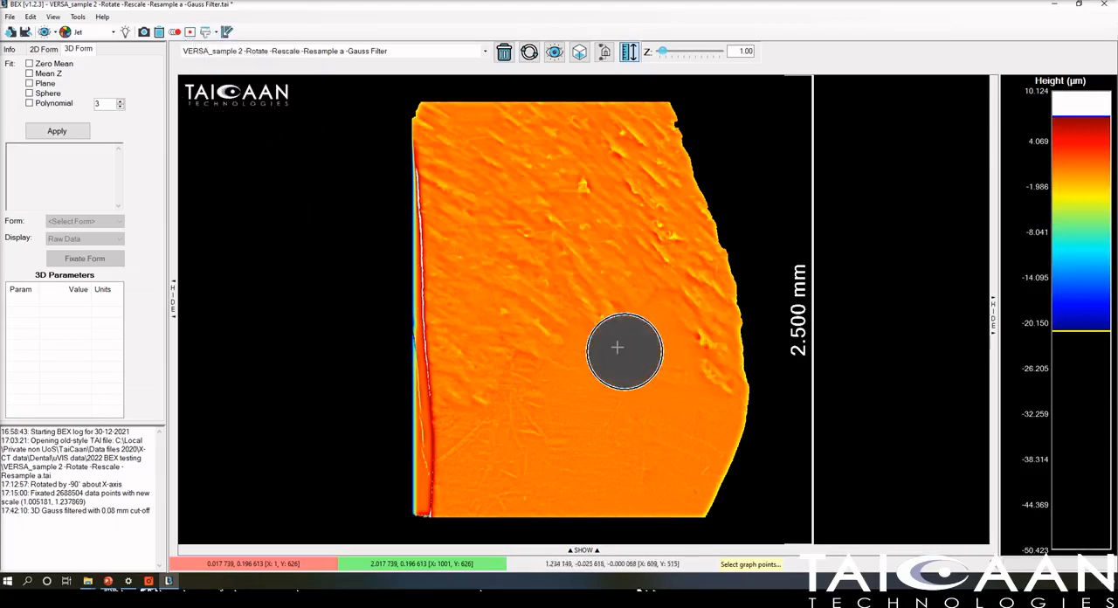
click(215, 32)
click(229, 132)
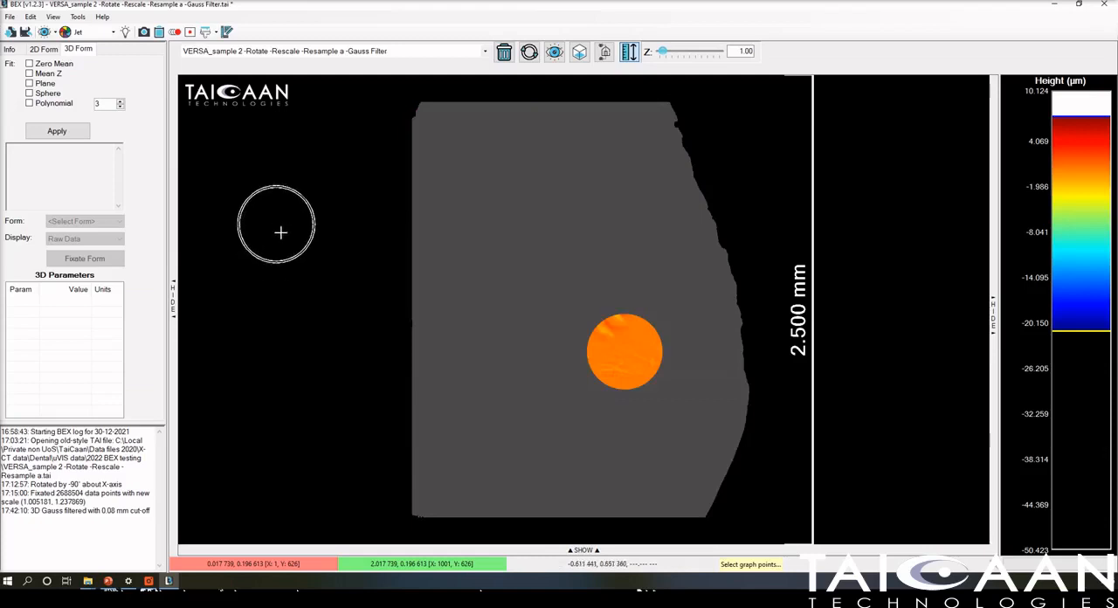
click(204, 33)
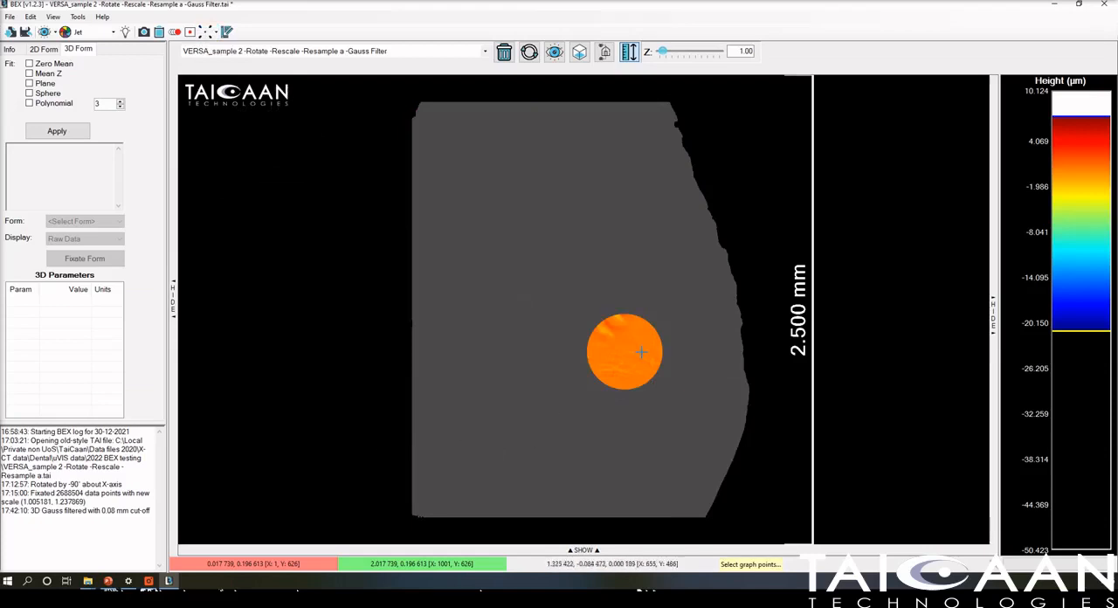
Apply a Mean Z form fit to the isolated circular area.
click(30, 75)
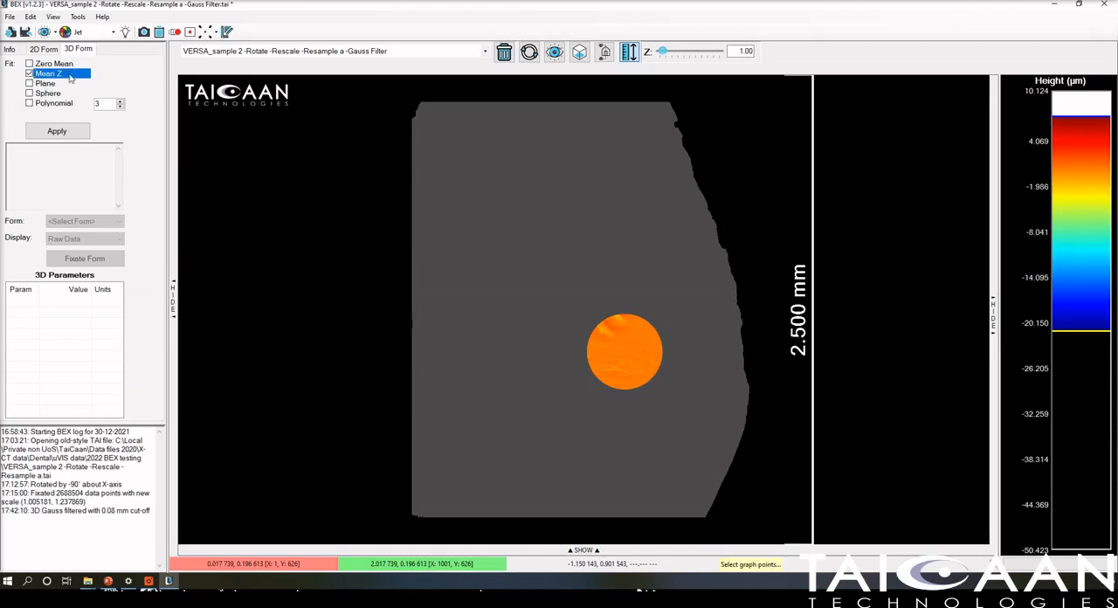
click(54, 131)
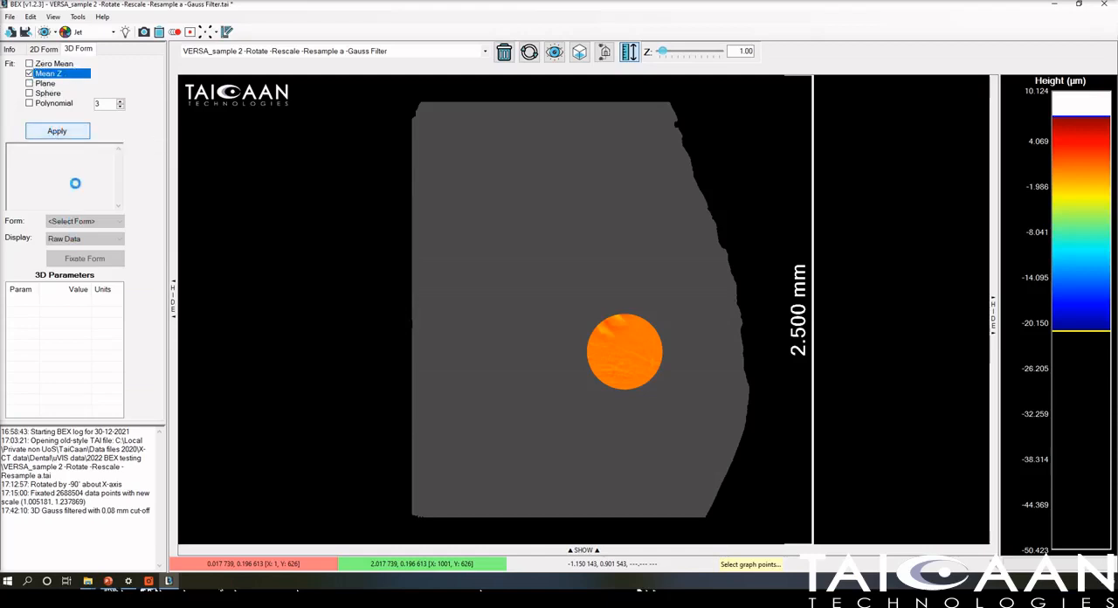